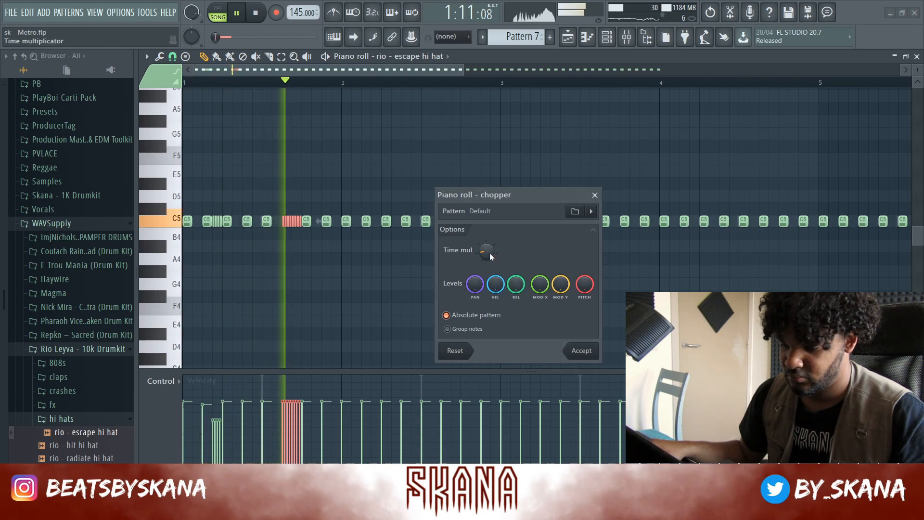
- Apply the chopper to the selected hi-hat note in bar 1 and lower the roll's middle notes to A4, G4 and F4
{"action": "left_click", "coordinate": [572, 352]}
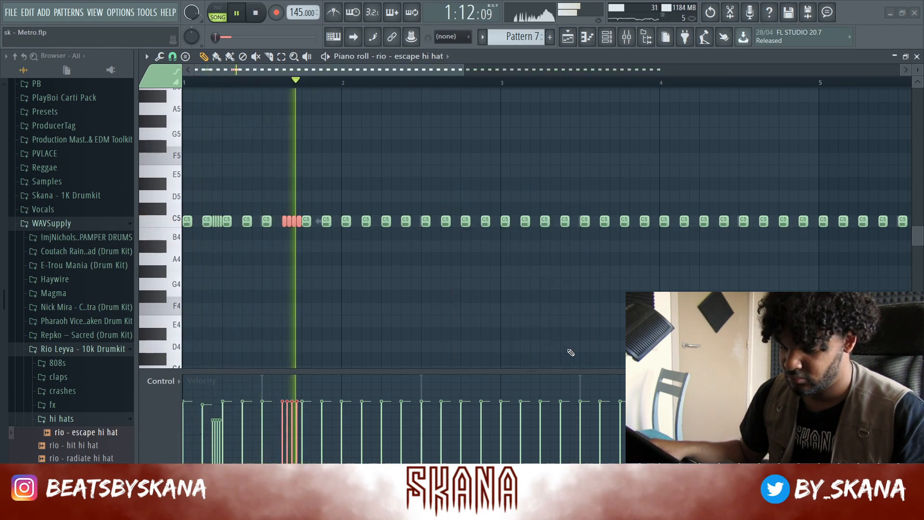
{"action": "key", "text": "ctrl+d"}
{"action": "scroll", "coordinate": [194, 277], "scroll_direction": "up", "scroll_amount": 4}
{"action": "left_click_drag", "start_coordinate": [435, 221], "coordinate": [435, 258]}
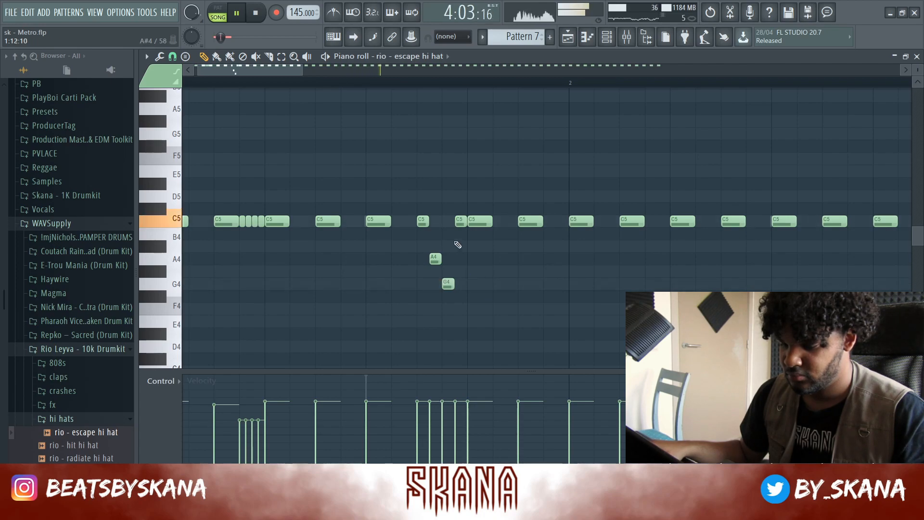
{"action": "left_click_drag", "start_coordinate": [460, 285], "coordinate": [460, 309]}
{"action": "key", "text": "space"}
{"action": "right_click", "coordinate": [446, 260], "text": "ctrl"}
{"action": "key", "text": "space"}
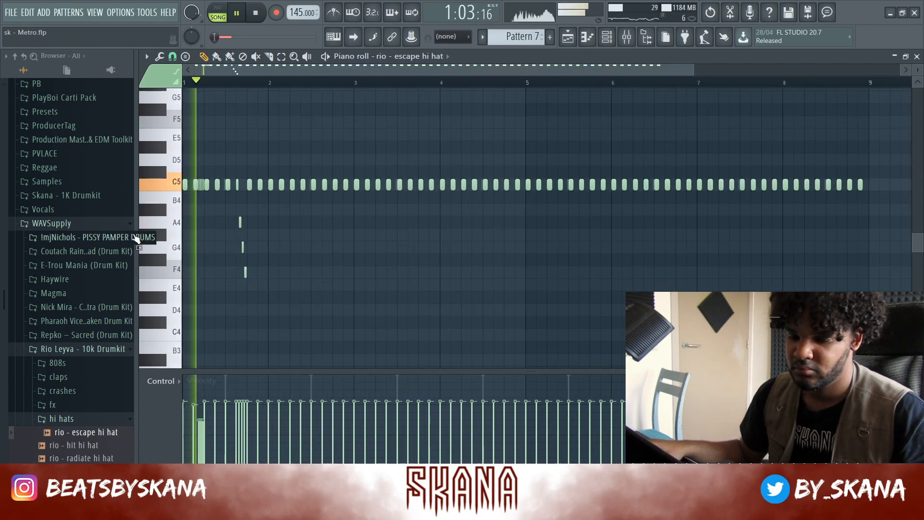
- Select the descending hi-hat roll notes at A4, G4 and F4 in bar 1
{"action": "scroll", "coordinate": [132, 238], "scroll_direction": "up", "scroll_amount": 8}
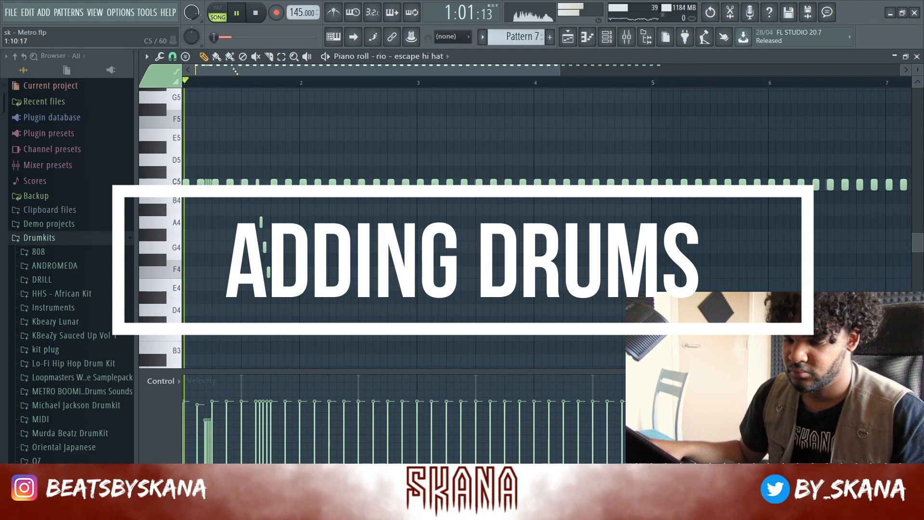
{"action": "key", "text": "space"}
{"action": "left_click_drag", "start_coordinate": [274, 212], "coordinate": [295, 282], "text": "ctrl"}
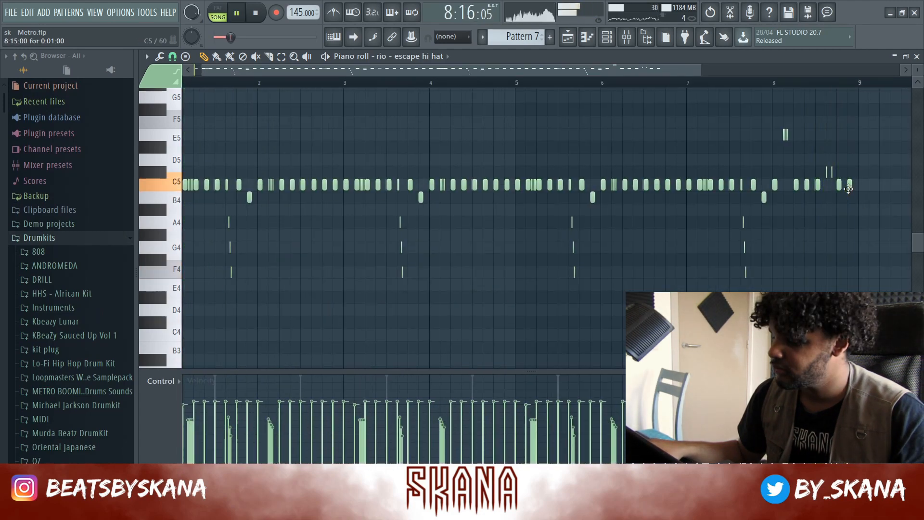
- Leave a single short hi-hat note before the last two hits of bar 8, pitch it to D5 and play it back
{"action": "right_click", "coordinate": [833, 173]}
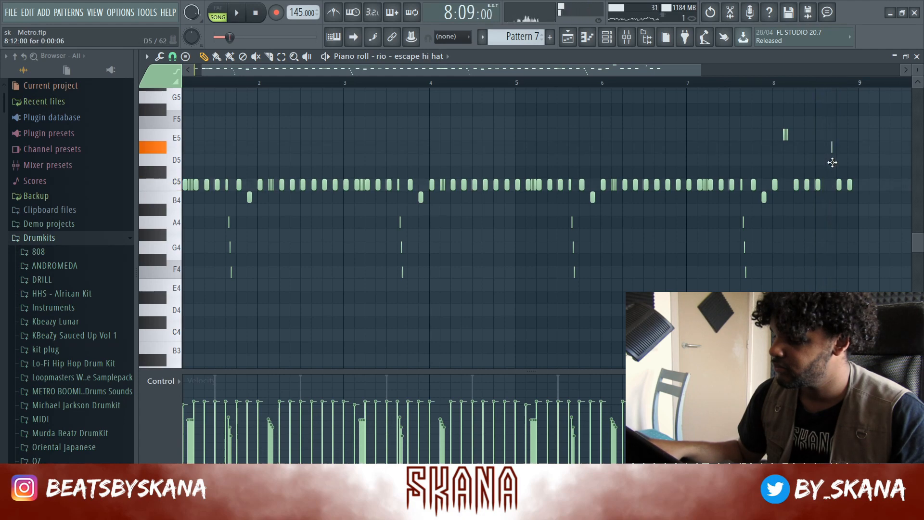
{"action": "left_click_drag", "start_coordinate": [833, 163], "coordinate": [832, 163]}
{"action": "key", "text": "space"}
{"action": "key", "text": "space"}
{"action": "key", "text": "space"}
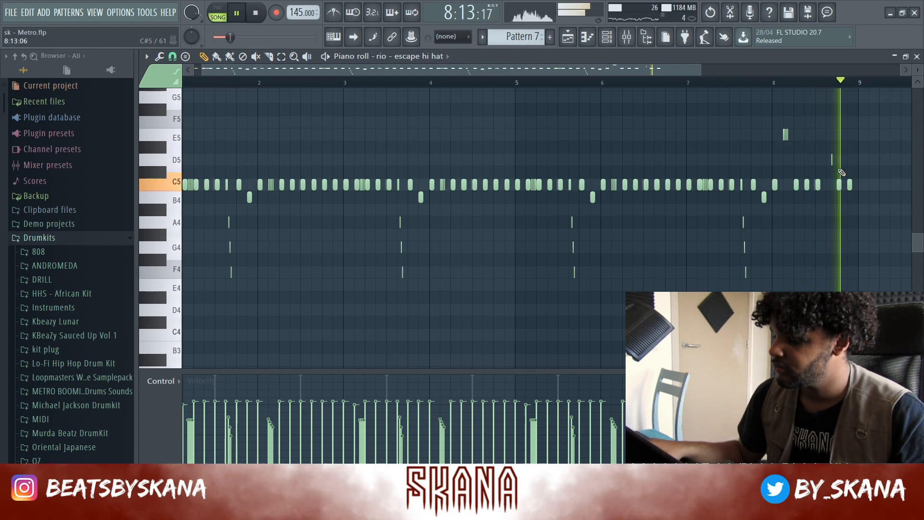
- Collapse the hi hats folder of the Rio Leyva drum kit in the sample browser
{"action": "scroll", "coordinate": [842, 173], "scroll_direction": "up", "scroll_amount": 3}
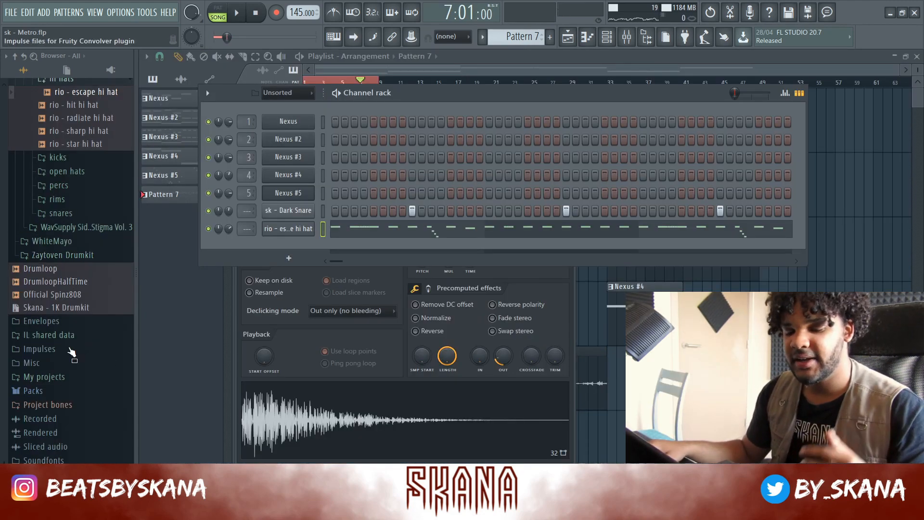
{"action": "scroll", "coordinate": [103, 120], "scroll_direction": "up", "scroll_amount": 5}
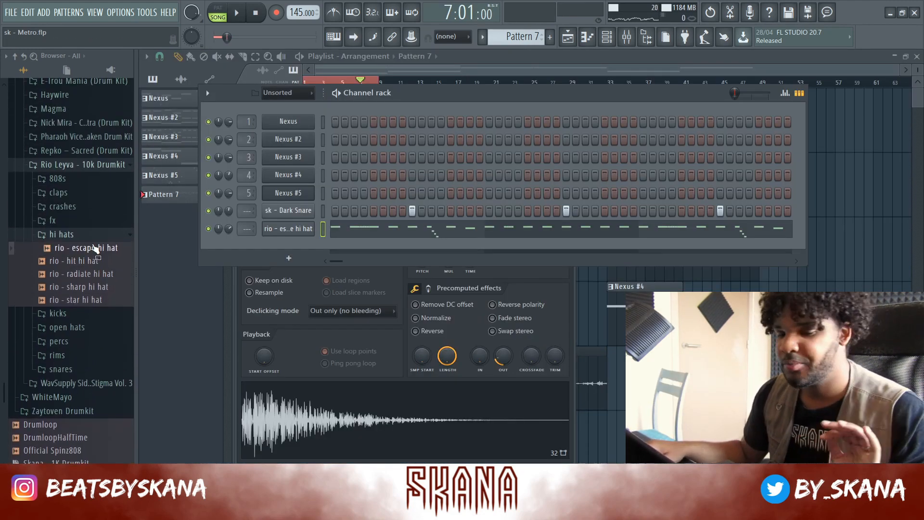
{"action": "left_click", "coordinate": [100, 239]}
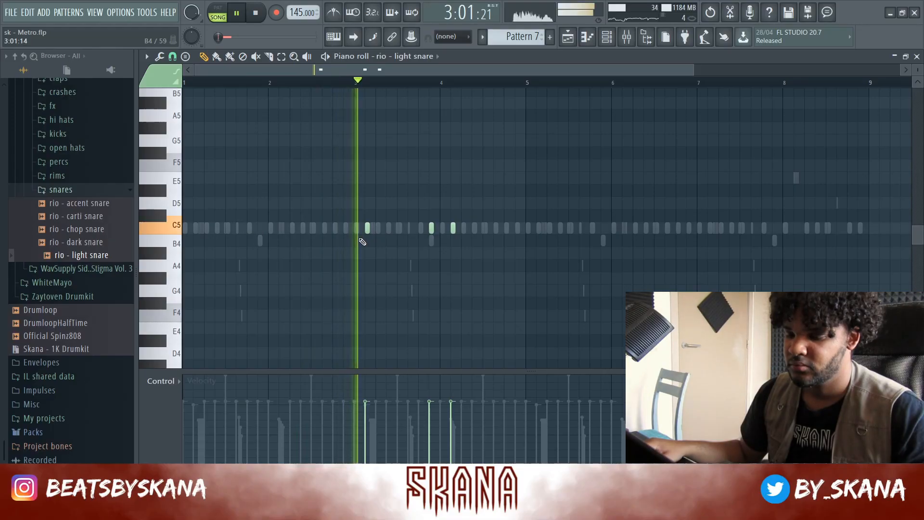
- Add a light snare note at A4 near the end of bar 4, duplicate the snares into bars 5–8, and raise the original to A#4
{"action": "left_click", "coordinate": [515, 266]}
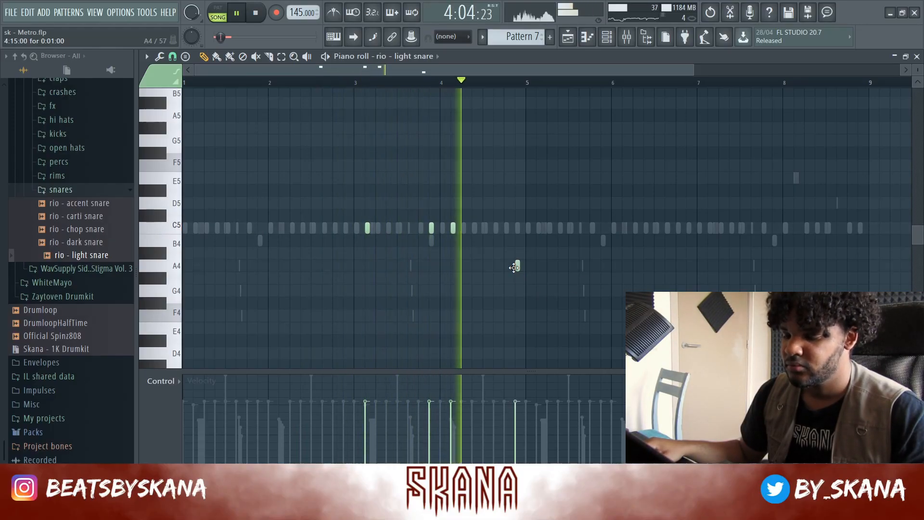
{"action": "key", "text": "ctrl+a"}
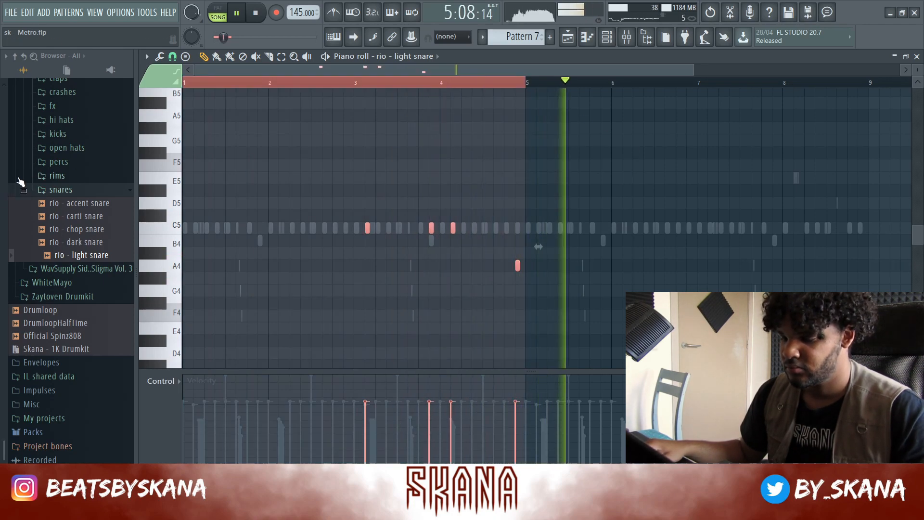
{"action": "key", "text": "ctrl+b"}
{"action": "key", "text": "ctrl+d"}
{"action": "left_click_drag", "start_coordinate": [518, 264], "coordinate": [517, 249]}
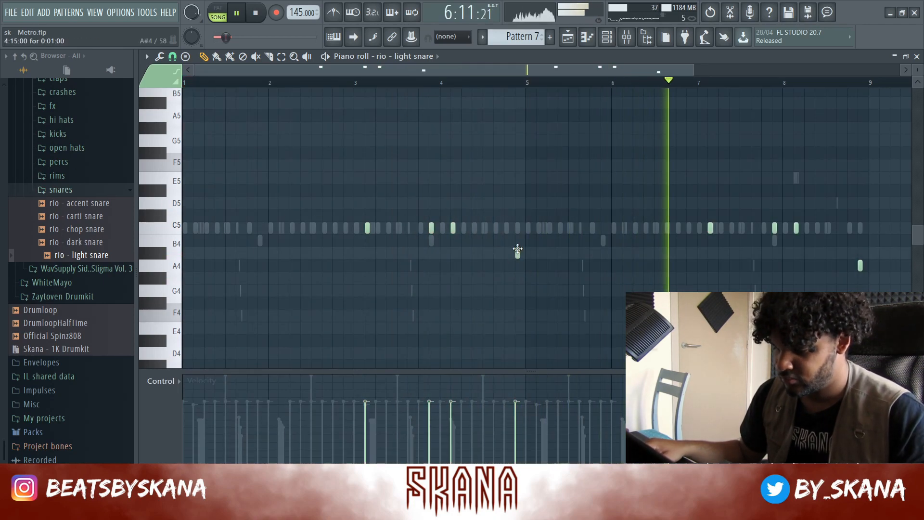
- Transpose the last light snare note at the end of bar 8 up one semitone
{"action": "scroll", "coordinate": [878, 231], "scroll_direction": "down", "scroll_amount": 3}
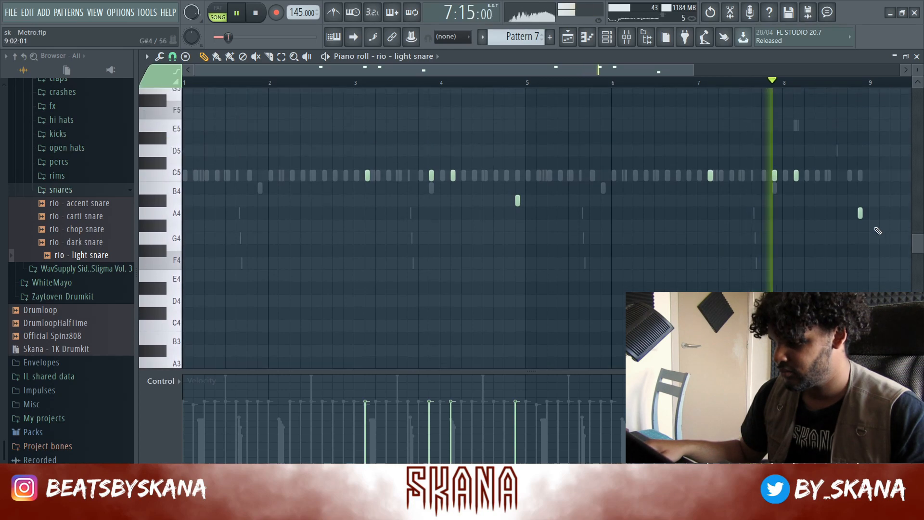
{"action": "left_click_drag", "start_coordinate": [878, 231], "coordinate": [848, 216]}
{"action": "key", "text": "shift+Up"}
{"action": "scroll", "coordinate": [824, 217], "scroll_direction": "up", "scroll_amount": 3}
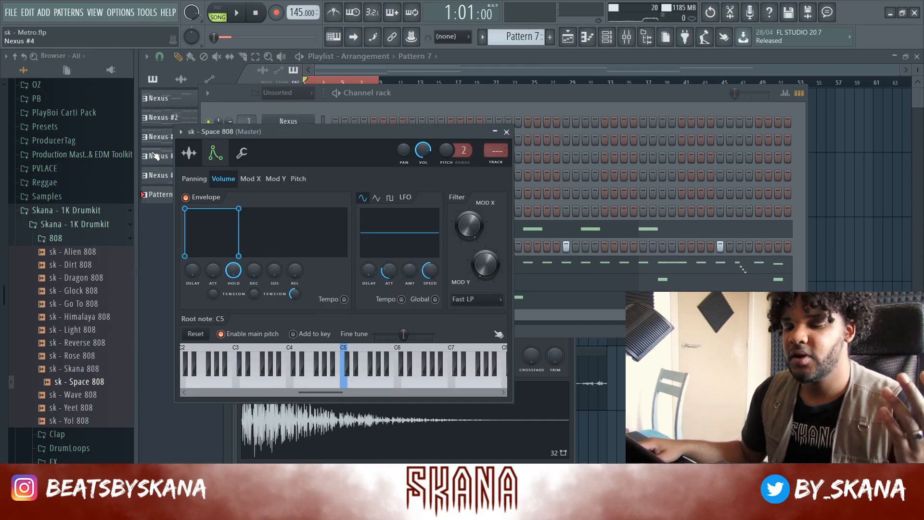
- Hide the browser and move the Space 808 channel window, showing its sample settings, clear of the channel names
{"action": "left_click", "coordinate": [198, 154]}
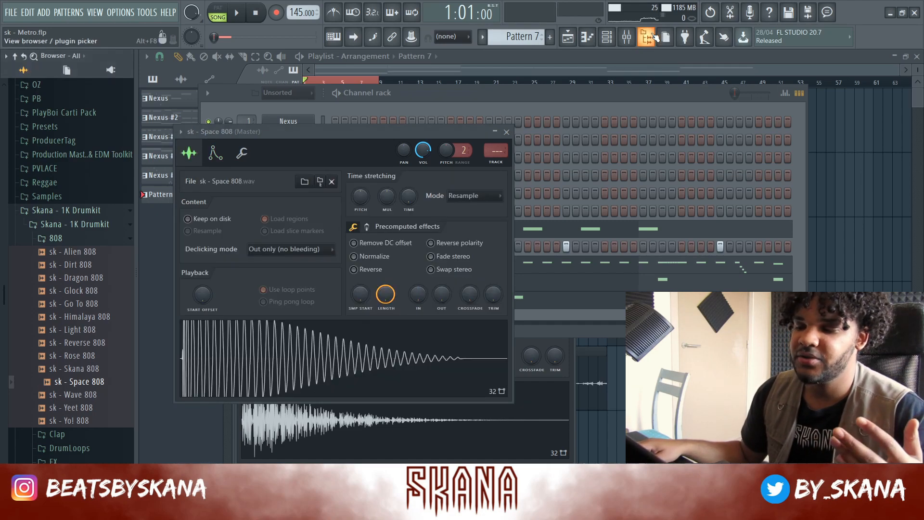
{"action": "left_click", "coordinate": [655, 37]}
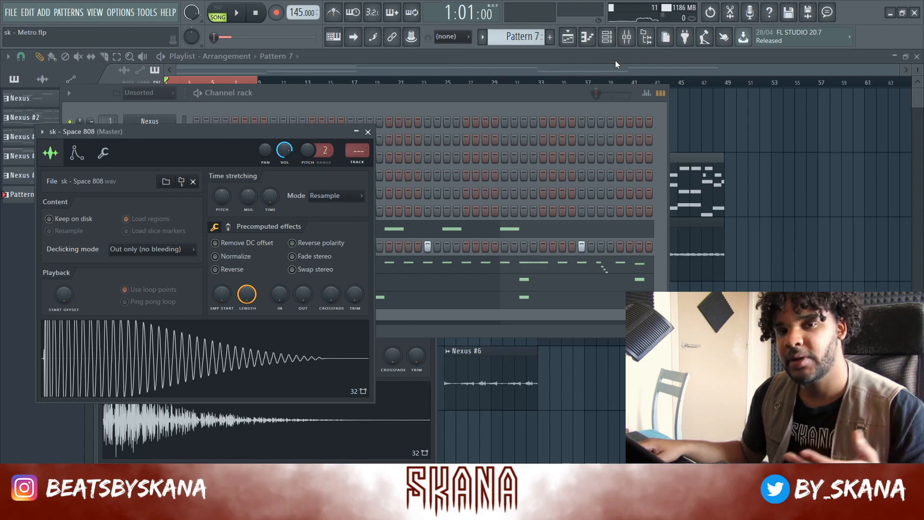
{"action": "left_click_drag", "start_coordinate": [291, 132], "coordinate": [500, 120]}
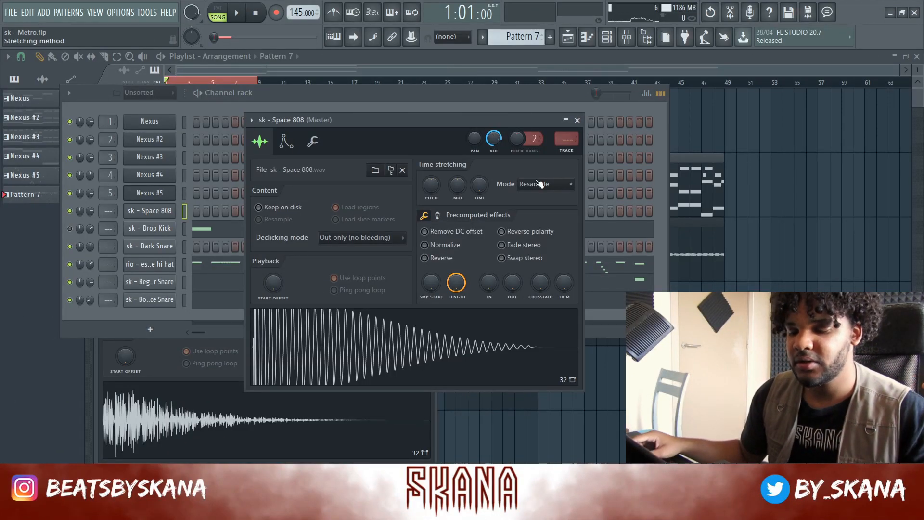
- Enable the Space 808's volume envelope with hold at maximum and attack, decay, sustain and release at zero
{"action": "right_click", "coordinate": [154, 212]}
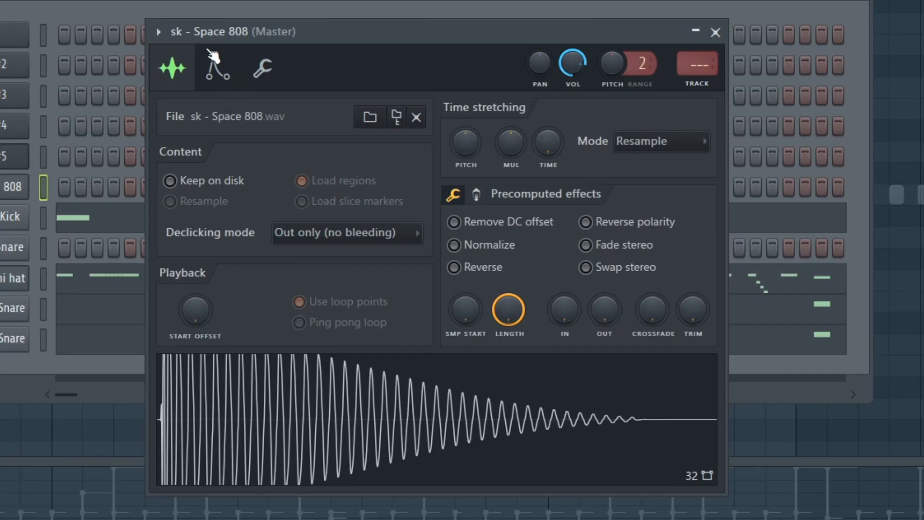
{"action": "left_click", "coordinate": [216, 73]}
{"action": "left_click", "coordinate": [168, 144]}
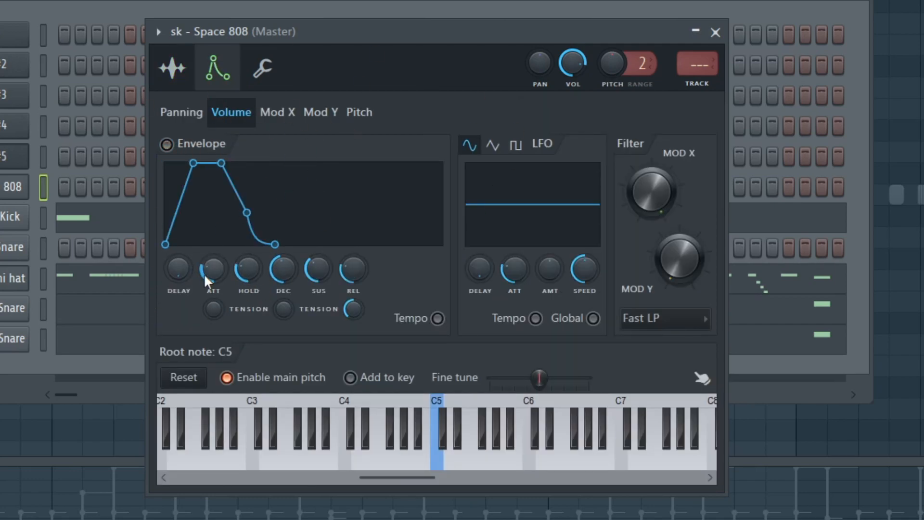
{"action": "left_click_drag", "start_coordinate": [204, 274], "coordinate": [204, 298]}
{"action": "left_click_drag", "start_coordinate": [264, 274], "coordinate": [270, 258]}
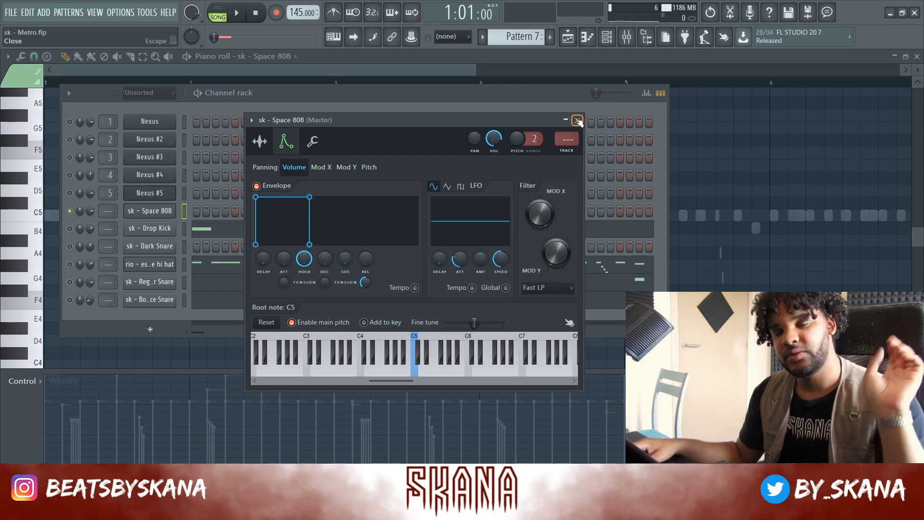
- Open the Space 808 sample's waveform for editing in Edison
{"action": "left_click", "coordinate": [261, 141]}
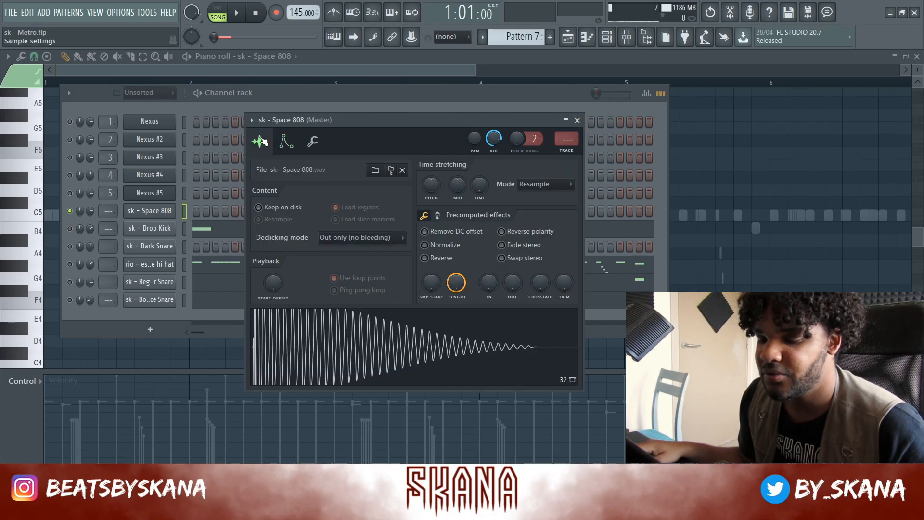
{"action": "right_click", "coordinate": [365, 331]}
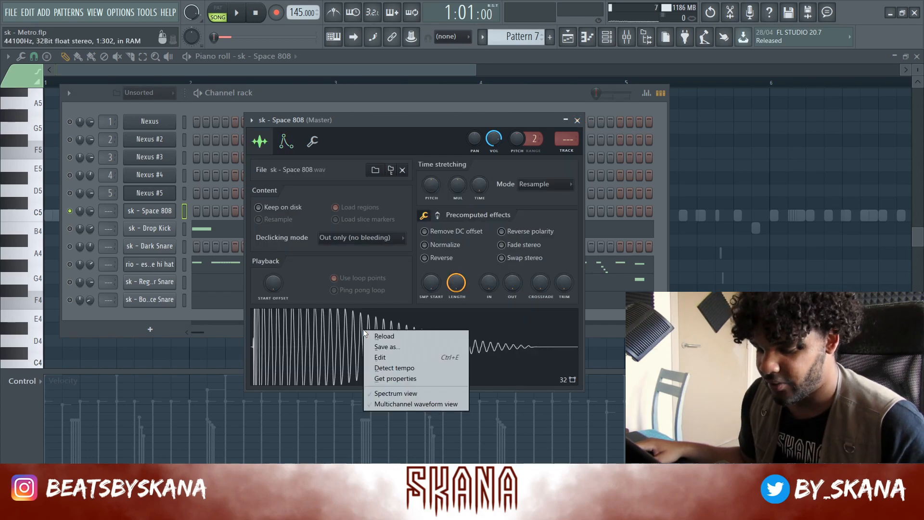
{"action": "left_click", "coordinate": [398, 360]}
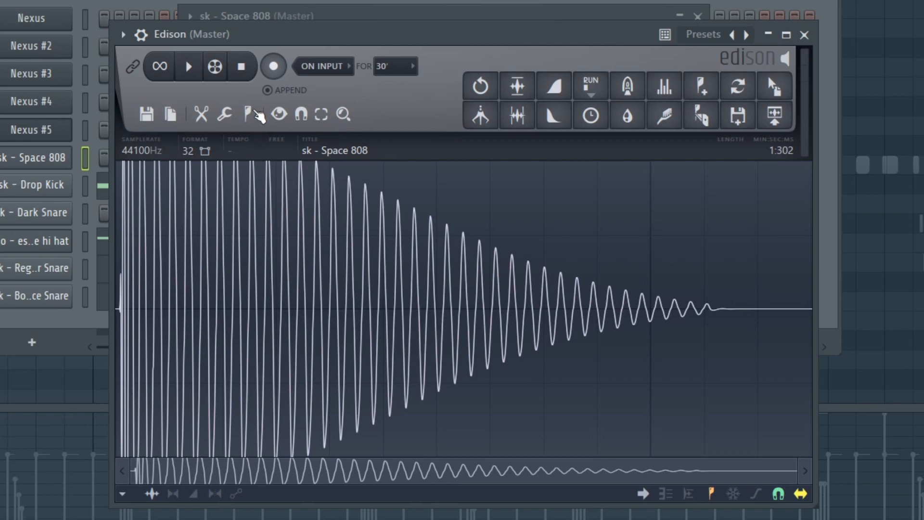
- Detect the pitch regions of the Space 808 sample
{"action": "left_click", "coordinate": [249, 114]}
{"action": "left_click", "coordinate": [279, 361]}
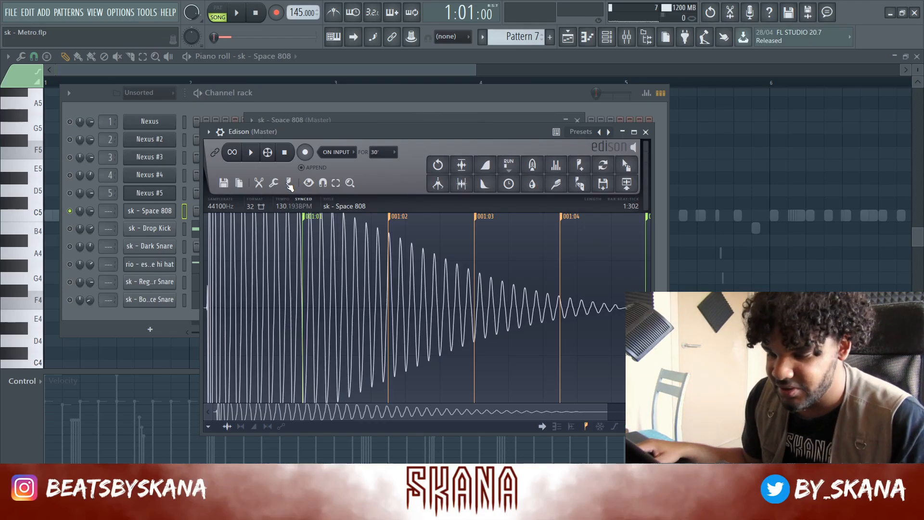
{"action": "left_click", "coordinate": [288, 183]}
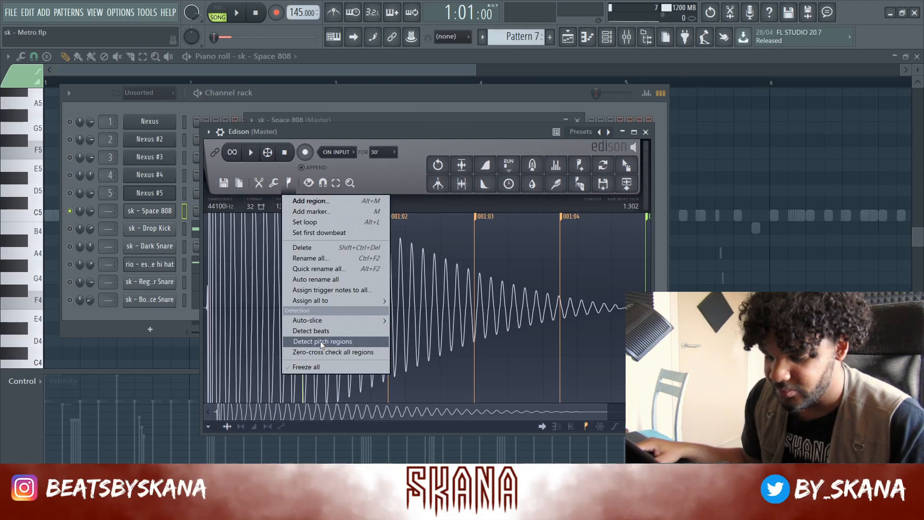
{"action": "left_click", "coordinate": [303, 343]}
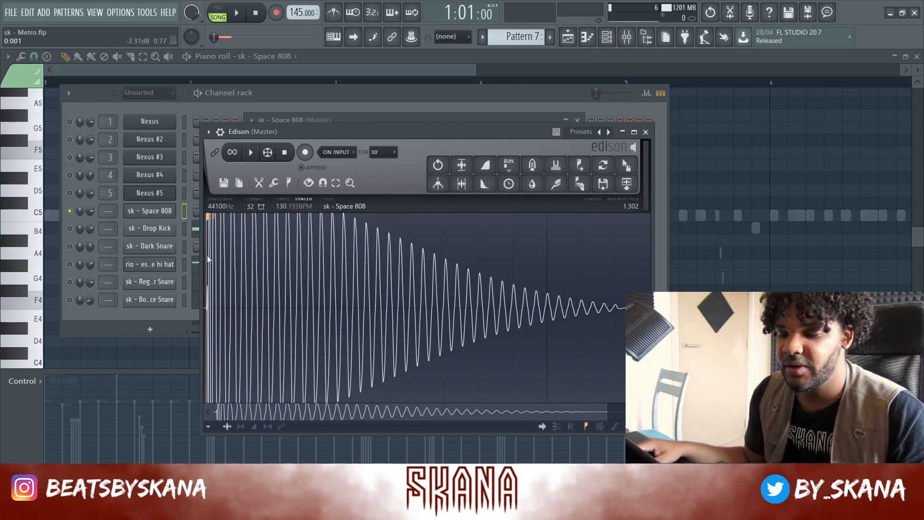
- Close Edison and show the Space 808's miscellaneous channel settings
{"action": "left_click", "coordinate": [646, 132]}
{"action": "left_click", "coordinate": [321, 142]}
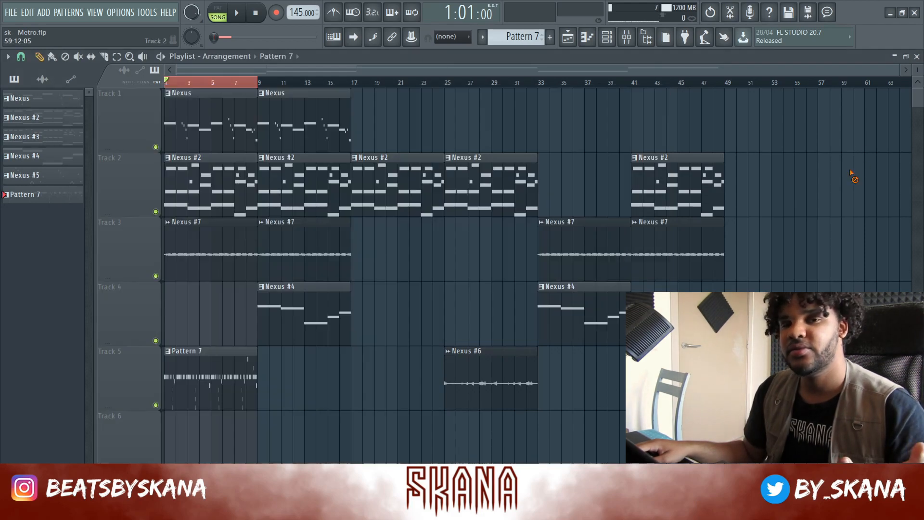
- Make Nexus #2 the active pattern from its playlist clip and open the Space 808's piano roll from the channel rack
{"action": "left_click", "coordinate": [308, 199]}
{"action": "left_click", "coordinate": [607, 37]}
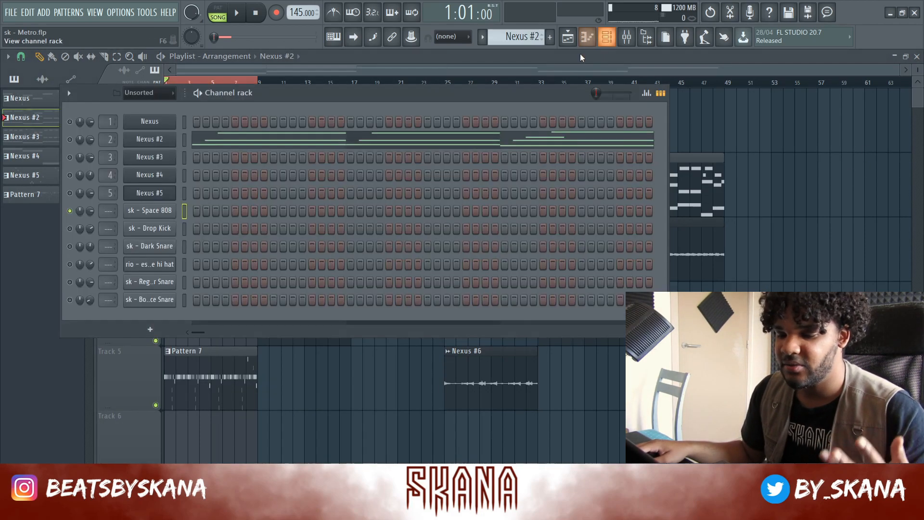
{"action": "left_click", "coordinate": [151, 220]}
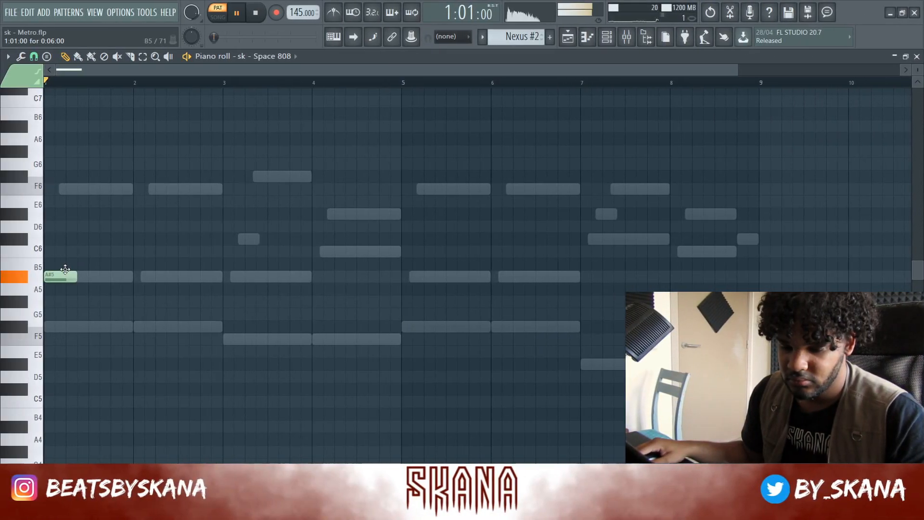
- Add a second six-step A#5 note to the 808 directly after the first one in bar 1 and play it back
{"action": "key", "text": "space"}
{"action": "left_click_drag", "start_coordinate": [80, 277], "coordinate": [59, 276]}
{"action": "key", "text": "space"}
{"action": "key", "text": "space"}
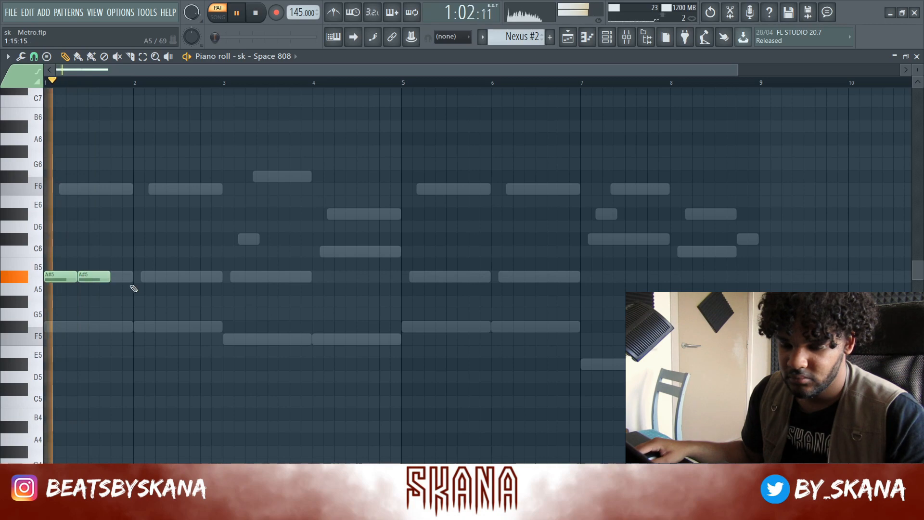
- Add a six-step A#5 808 note in bar 2, starting at step 5, and play the pattern to check its timing
{"action": "left_click", "coordinate": [148, 276]}
{"action": "key", "text": "space"}
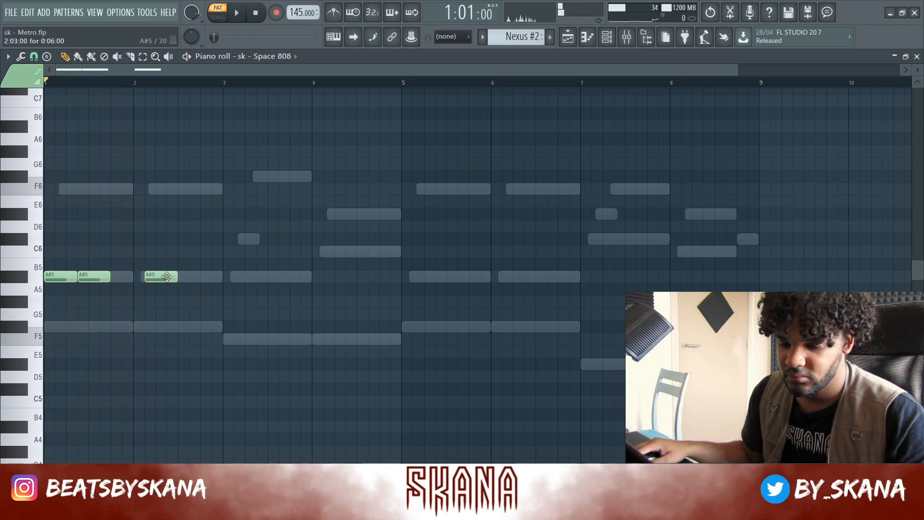
{"action": "left_click_drag", "start_coordinate": [159, 278], "coordinate": [169, 277]}
{"action": "key", "text": "space"}
{"action": "key", "text": "space"}
{"action": "key", "text": "space"}
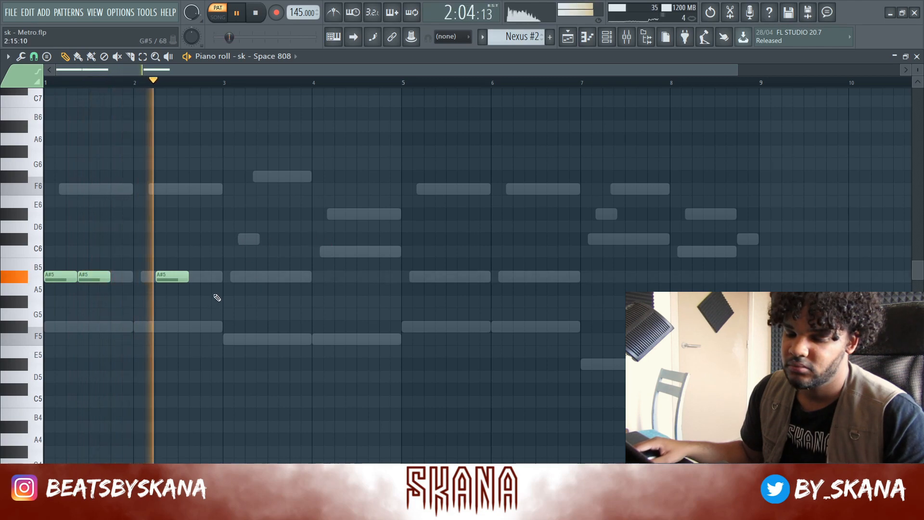
- Add another six-step A#5 808 note filling the end of bar 2 and play the pattern
{"action": "key", "text": "space"}
{"action": "left_click", "coordinate": [214, 276]}
{"action": "key", "text": "space"}
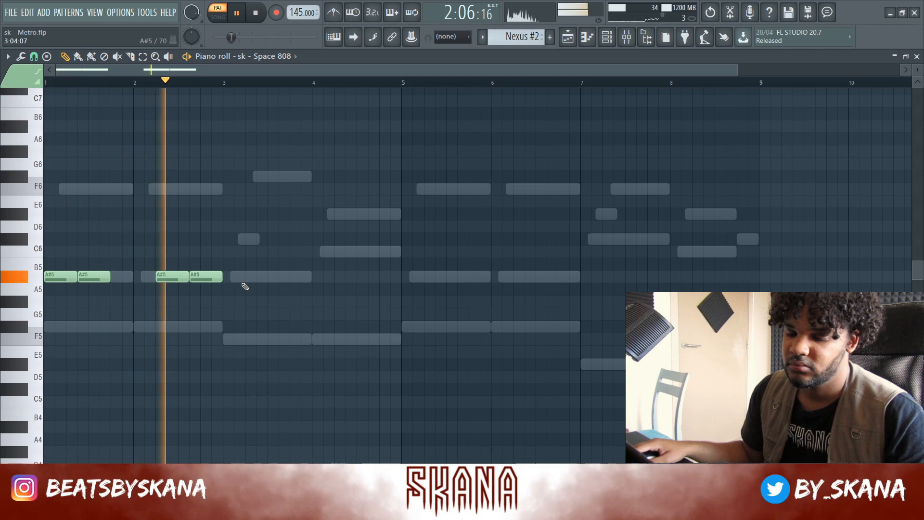
- Place a six-step F5 808 note at the start of bar 3
{"action": "left_click", "coordinate": [234, 315]}
{"action": "key", "text": "space"}
{"action": "left_click_drag", "start_coordinate": [234, 316], "coordinate": [234, 340]}
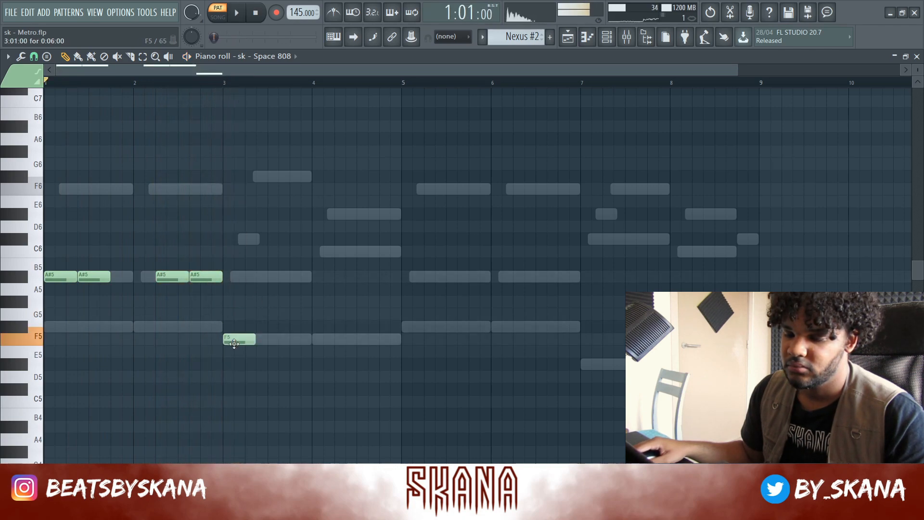
- Add six-step F5 808 notes at step 13 of bar 3 and step 7 of bar 4, plus a four-step F5 filling bar 4's end
{"action": "key", "text": "space"}
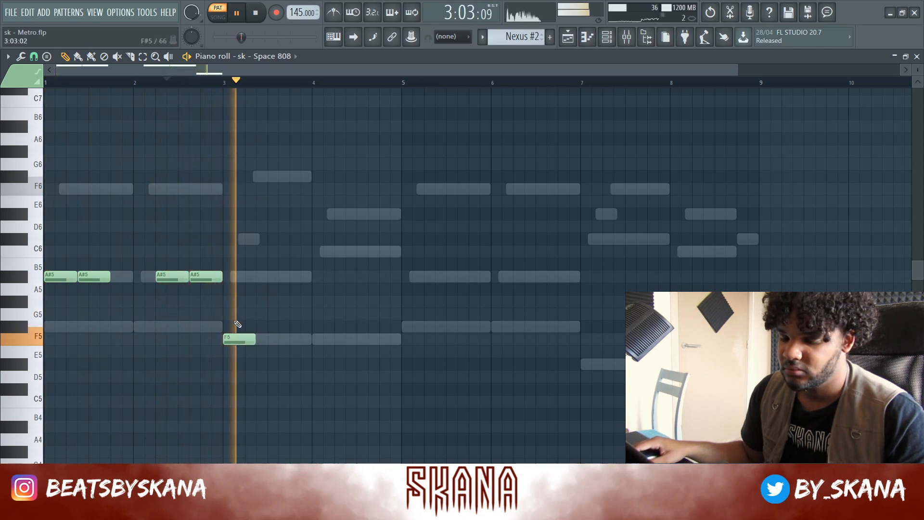
{"action": "left_click", "coordinate": [306, 340]}
{"action": "key", "text": "space"}
{"action": "key", "text": "space"}
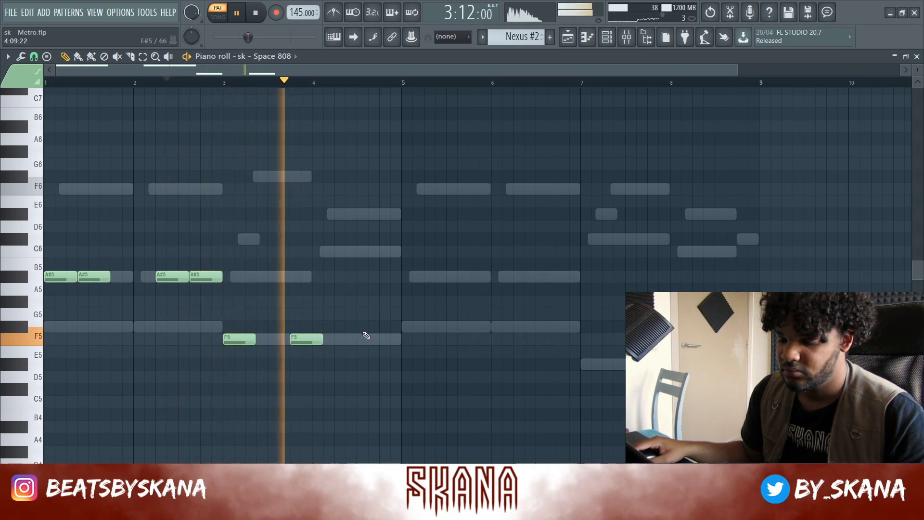
{"action": "left_click", "coordinate": [347, 339]}
{"action": "left_click", "coordinate": [380, 339]}
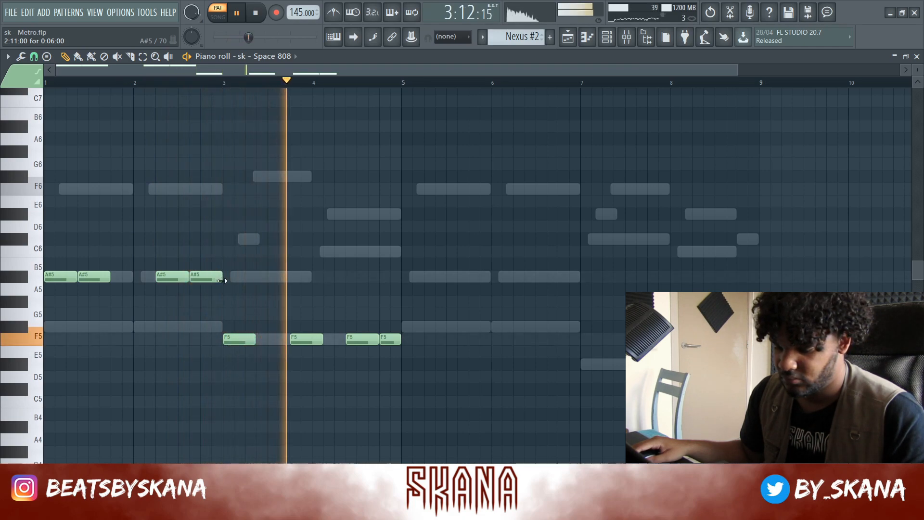
- Extend the 808 notes legato so each reaches the next one, and duplicate the four-bar line into bars 5 to 8
{"action": "key", "text": "alt+l"}
{"action": "key", "text": "Return"}
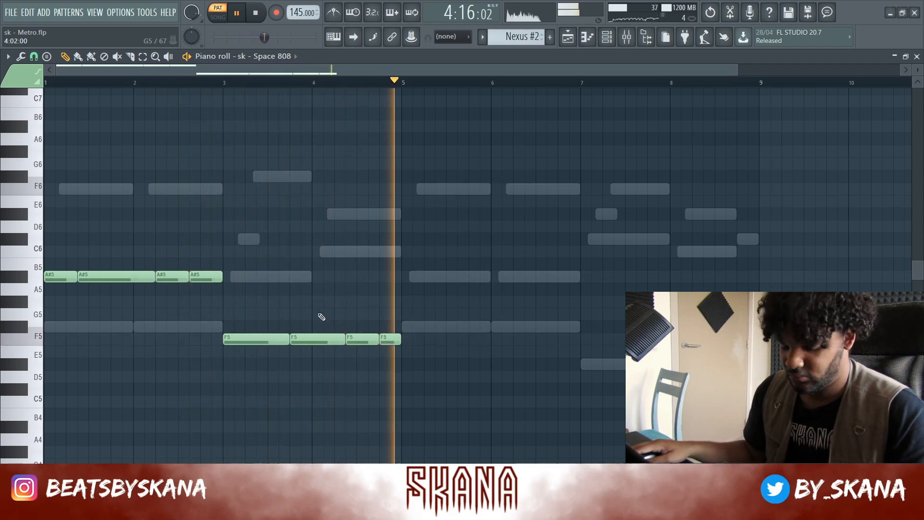
{"action": "key", "text": "ctrl+b"}
{"action": "key", "text": "ctrl+d"}
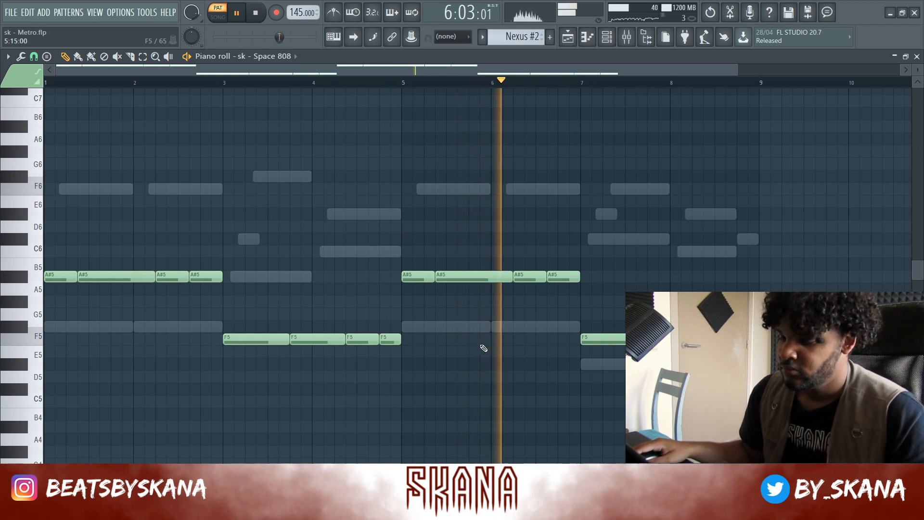
{"action": "key", "text": "space"}
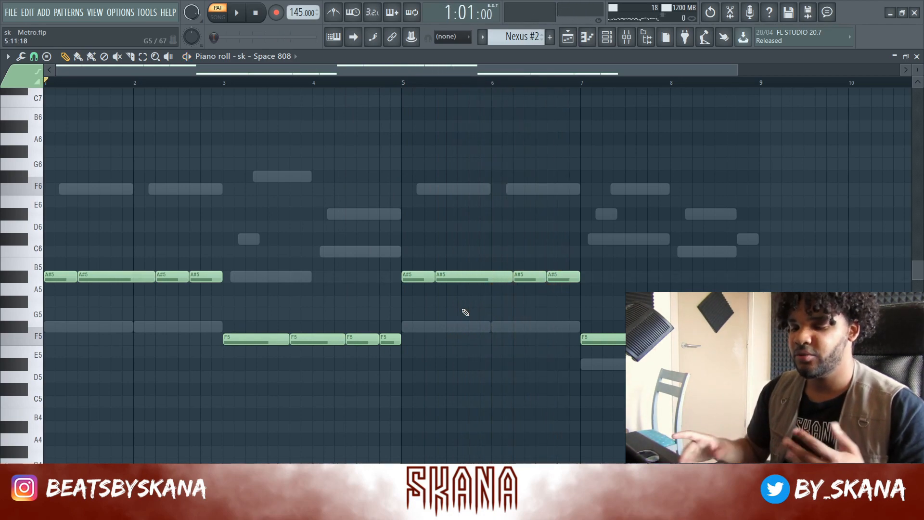
- Try the whole 808 line one octave higher and play the pattern
{"action": "key", "text": "ctrl+Up"}
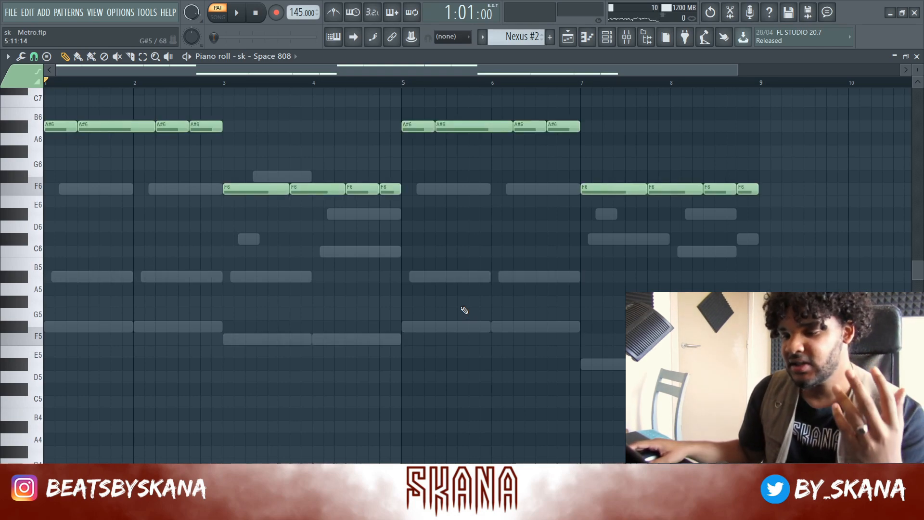
{"action": "key", "text": "space"}
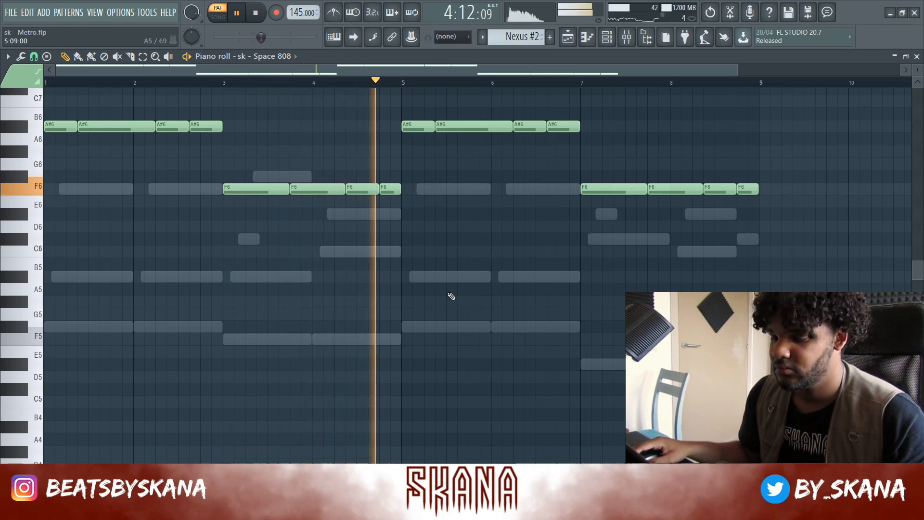
{"action": "key", "text": "space"}
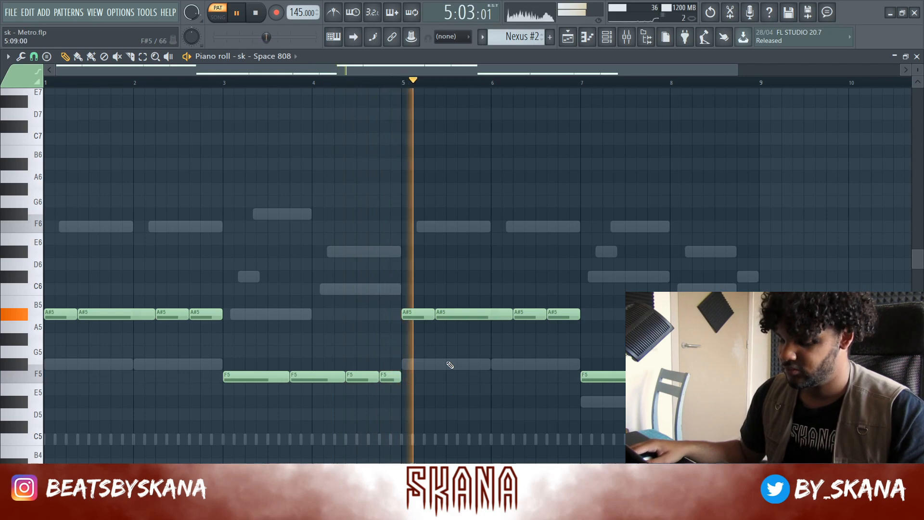
- Place an 808 note at the start of bar 2, set it to four steps at F#6, and play the pattern
{"action": "key", "text": "space"}
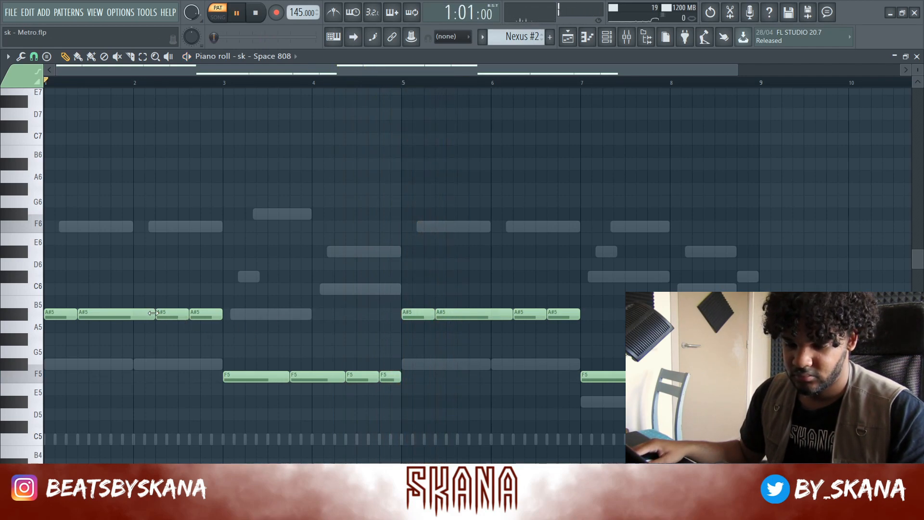
{"action": "left_click", "coordinate": [143, 189]}
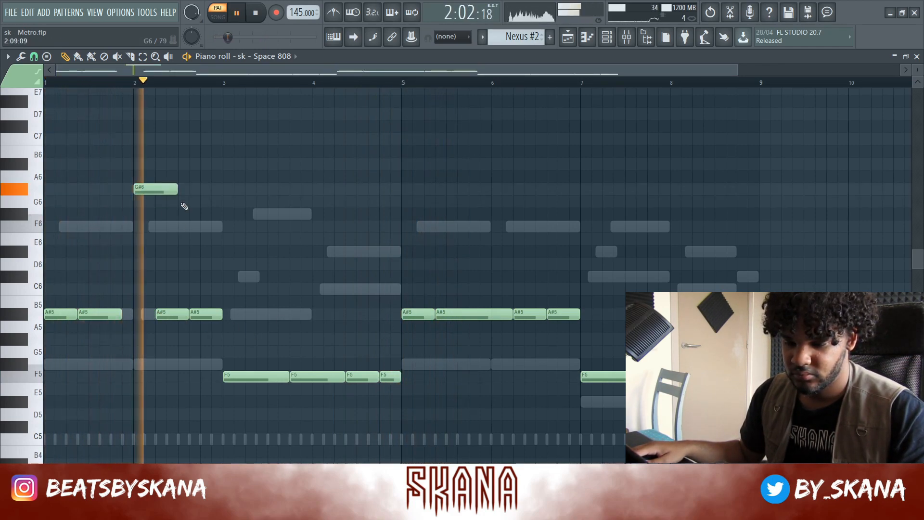
{"action": "key", "text": "space"}
{"action": "left_click_drag", "start_coordinate": [177, 189], "coordinate": [153, 214]}
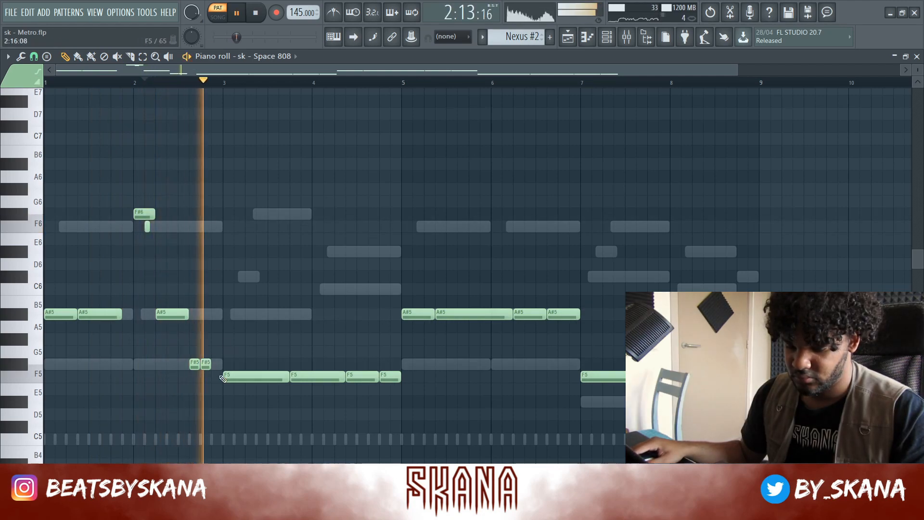
- Set the second F#5 808 note near the end of bar 2 to two steps and play the phrase
{"action": "left_click", "coordinate": [206, 365]}
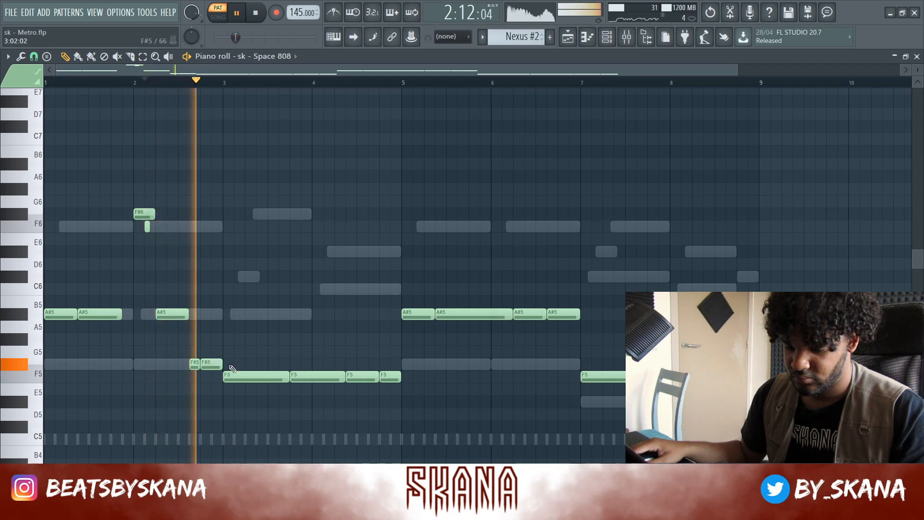
{"action": "key", "text": "space"}
{"action": "left_click_drag", "start_coordinate": [220, 365], "coordinate": [210, 365]}
{"action": "key", "text": "space"}
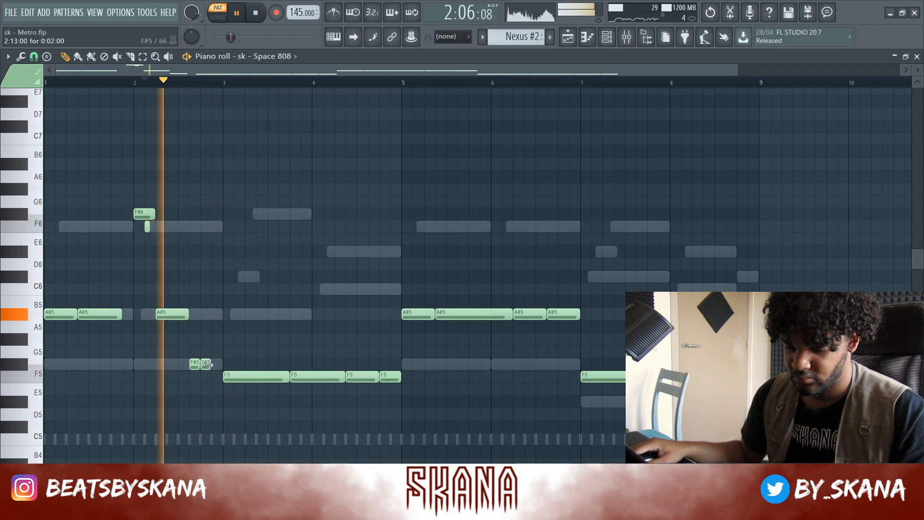
{"action": "key", "text": "space"}
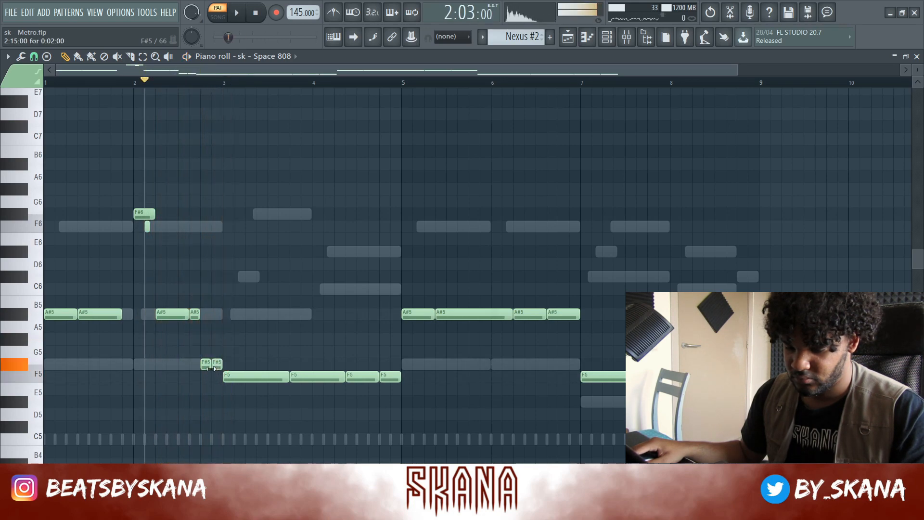
- Delete the last F#5 note in bar 2, extend the remaining F#5 to the bar's end, and move the playback position into bar 3
{"action": "key", "text": "space"}
{"action": "right_click", "coordinate": [219, 367]}
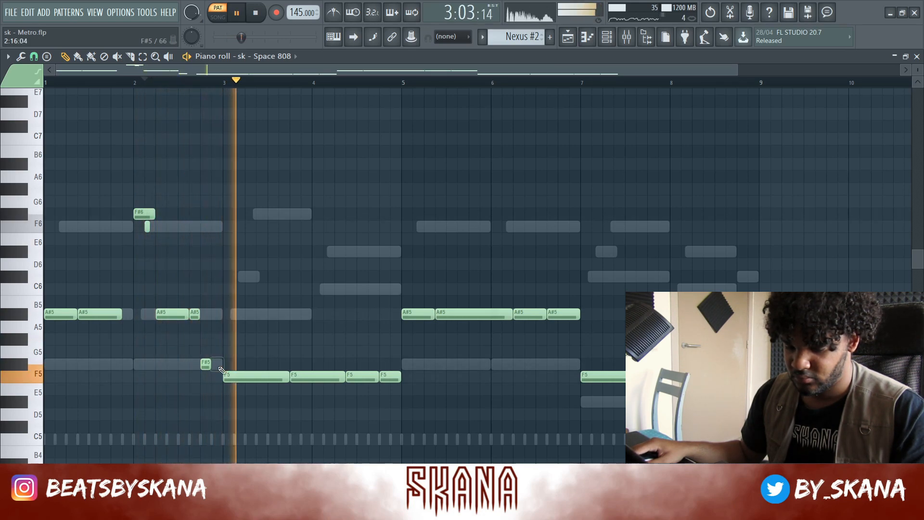
{"action": "left_click_drag", "start_coordinate": [219, 365], "coordinate": [223, 365]}
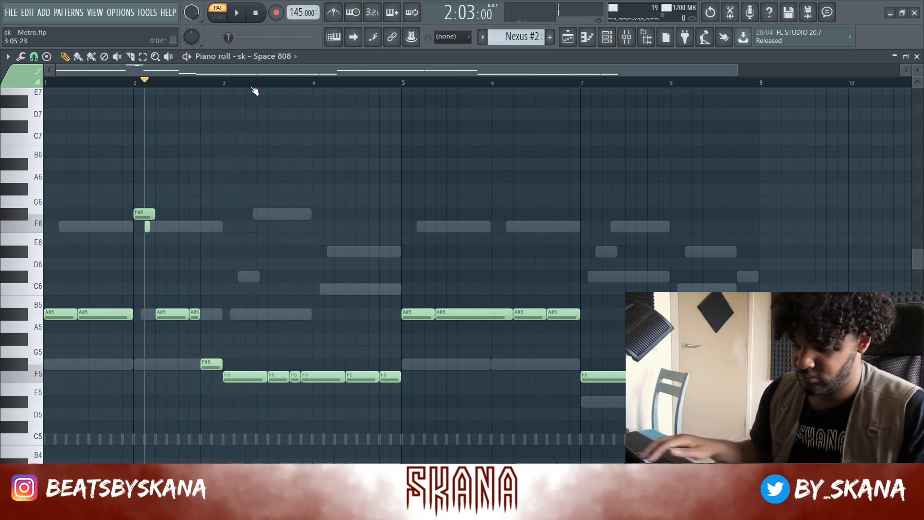
{"action": "key", "text": "space"}
{"action": "left_click", "coordinate": [255, 85]}
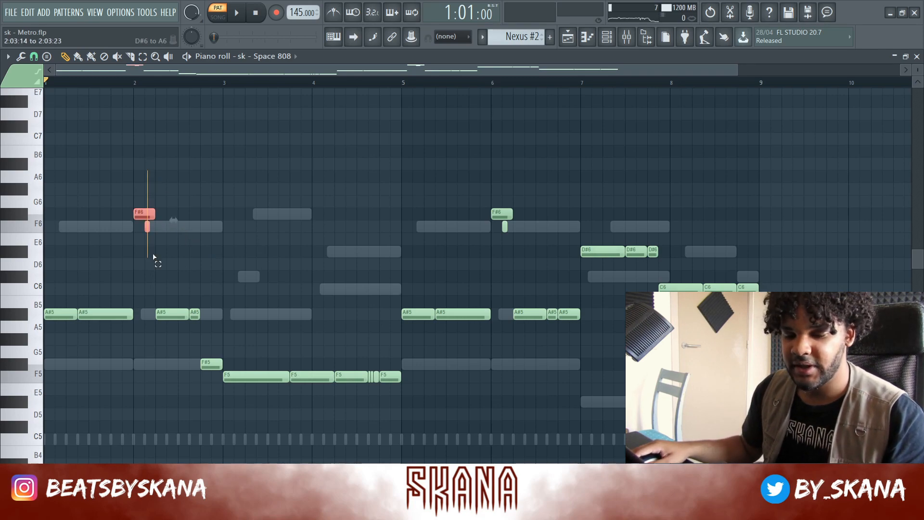
- Turn on slide in the note properties of the F6 808 note at step 3 of bar 2
{"action": "scroll", "coordinate": [109, 250], "scroll_direction": "up", "scroll_amount": 3}
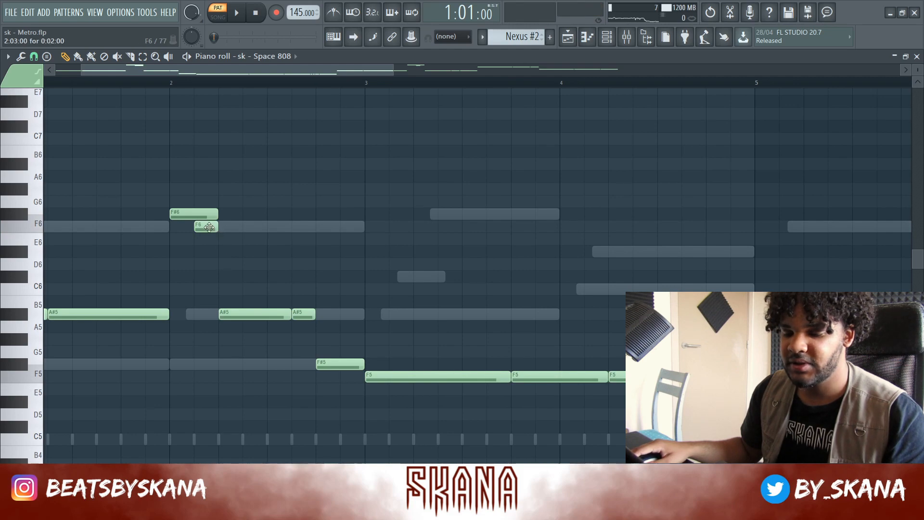
{"action": "double_click", "coordinate": [209, 227]}
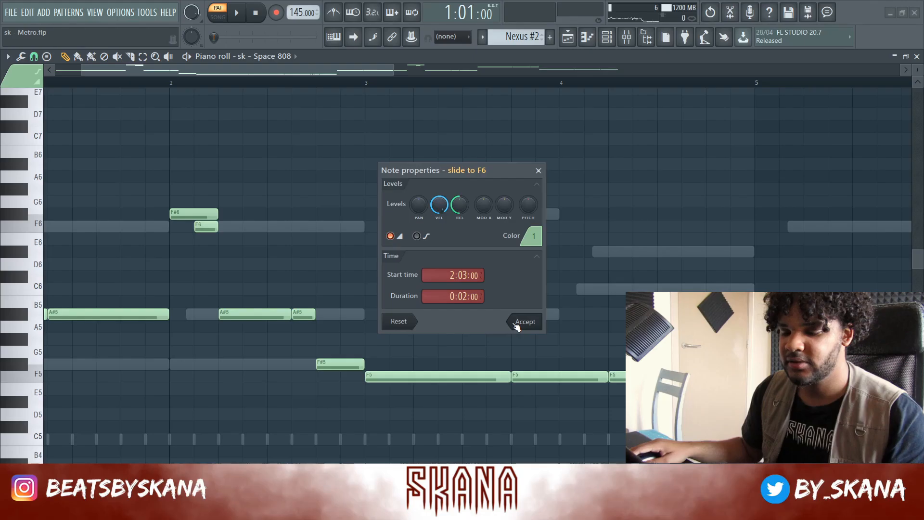
{"action": "left_click", "coordinate": [616, 419]}
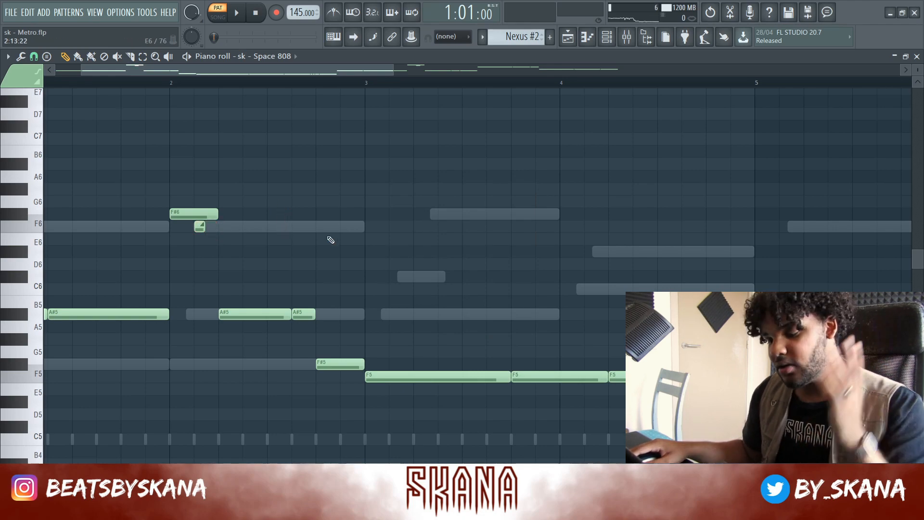
- Apply the chopper with the Default pattern to the short F5 808 notes near the end of bar 4
{"action": "scroll", "coordinate": [408, 231], "scroll_direction": "down", "scroll_amount": 3}
{"action": "scroll", "coordinate": [599, 248], "scroll_direction": "up", "scroll_amount": 2}
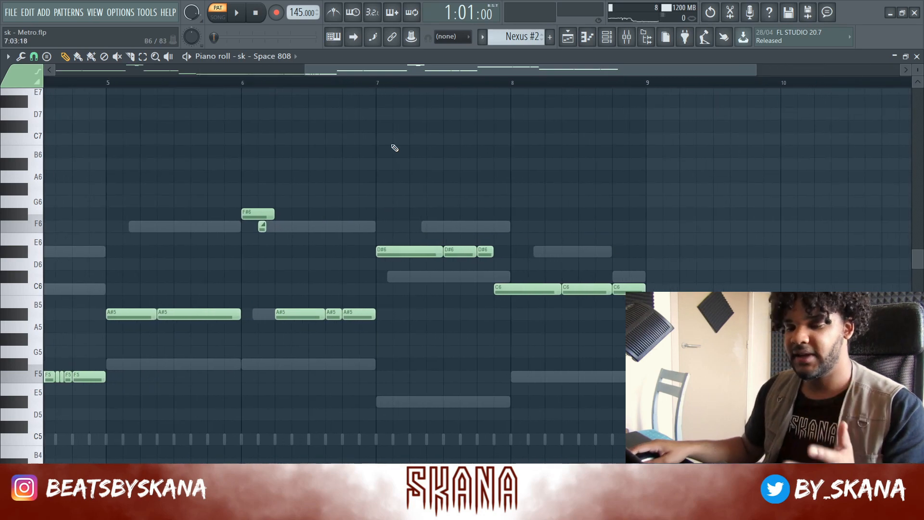
{"action": "scroll", "coordinate": [494, 224], "scroll_direction": "down", "scroll_amount": 3}
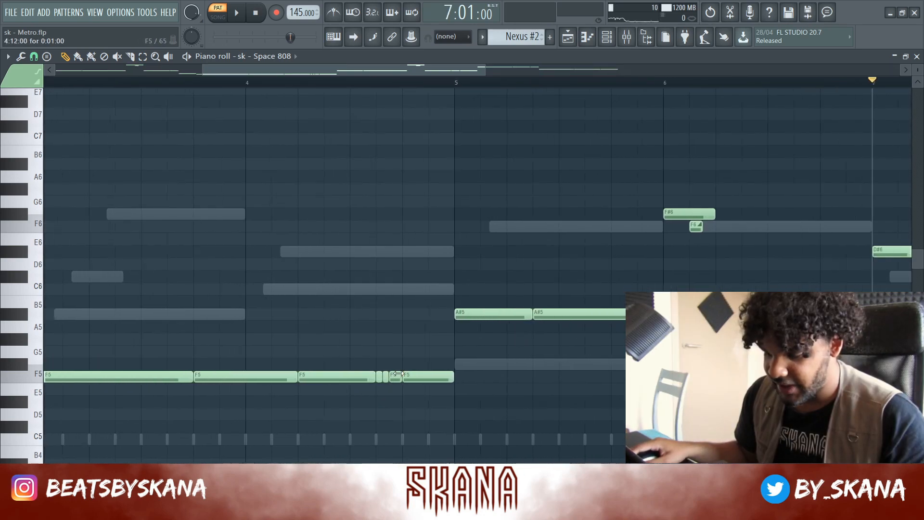
{"action": "scroll", "coordinate": [381, 383], "scroll_direction": "up", "scroll_amount": 3}
{"action": "left_click", "coordinate": [363, 85]}
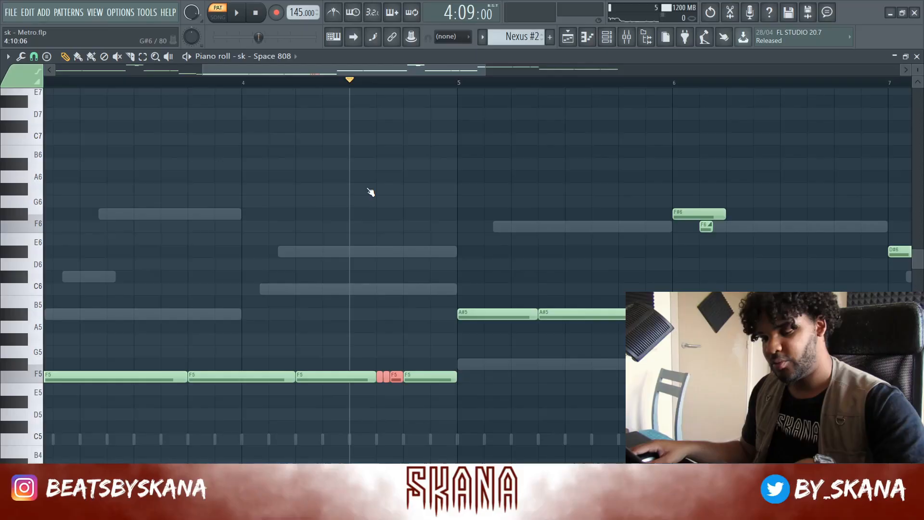
{"action": "key", "text": "alt+u"}
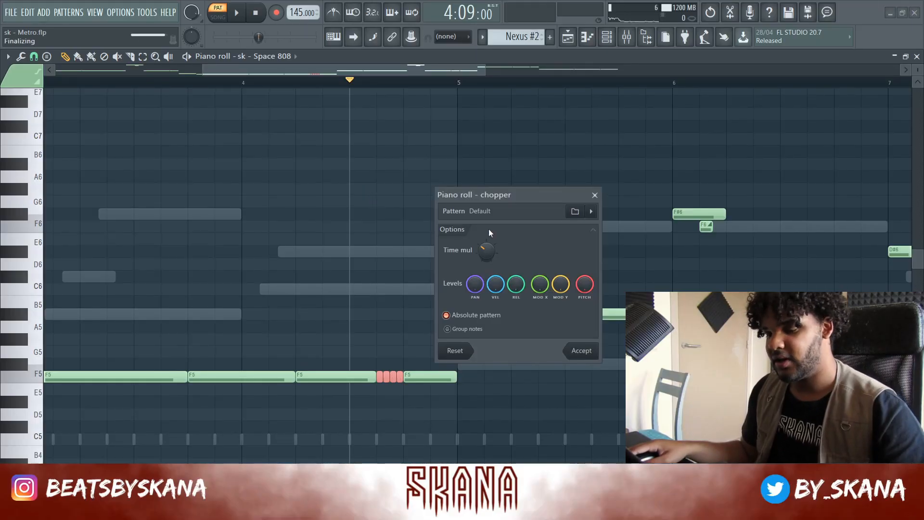
{"action": "left_click", "coordinate": [576, 354]}
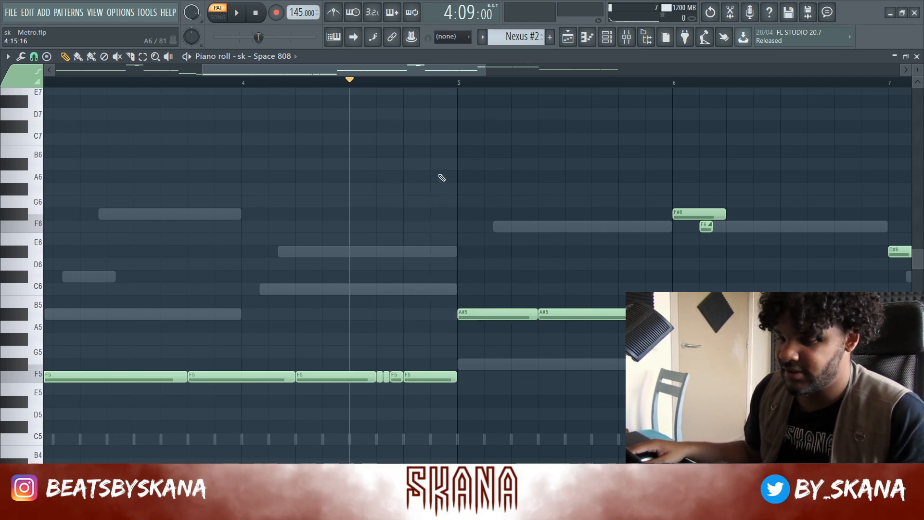
- Select all the 808 notes and transpose them down one semitone
{"action": "key", "text": "space"}
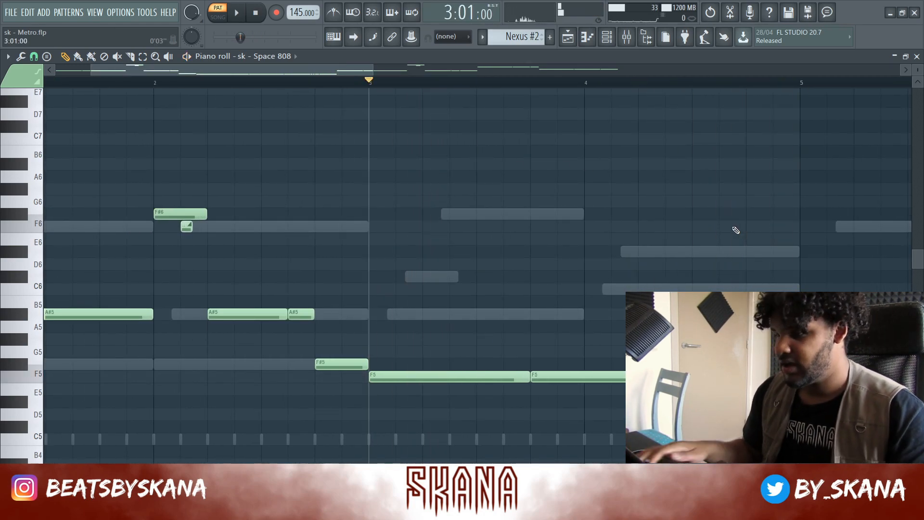
{"action": "right_click", "coordinate": [696, 215], "text": "ctrl"}
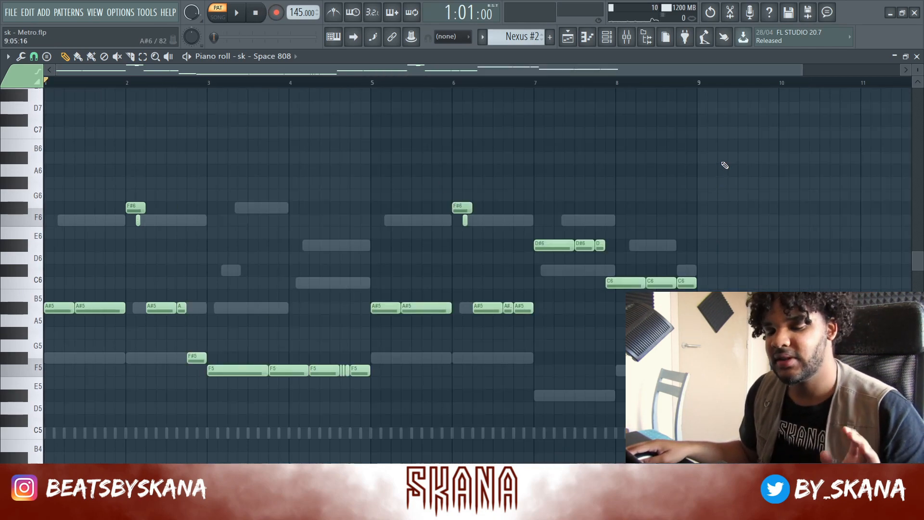
{"action": "key", "text": "ctrl+a"}
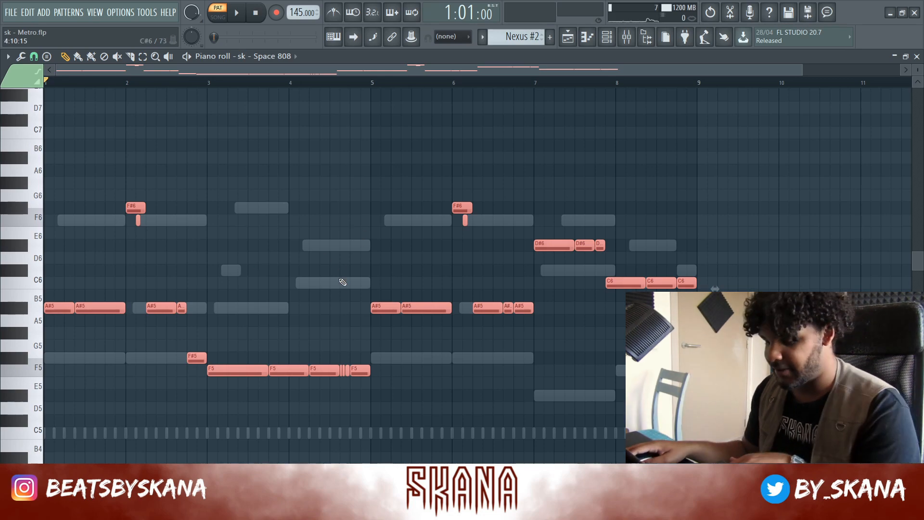
{"action": "key", "text": "shift+Down"}
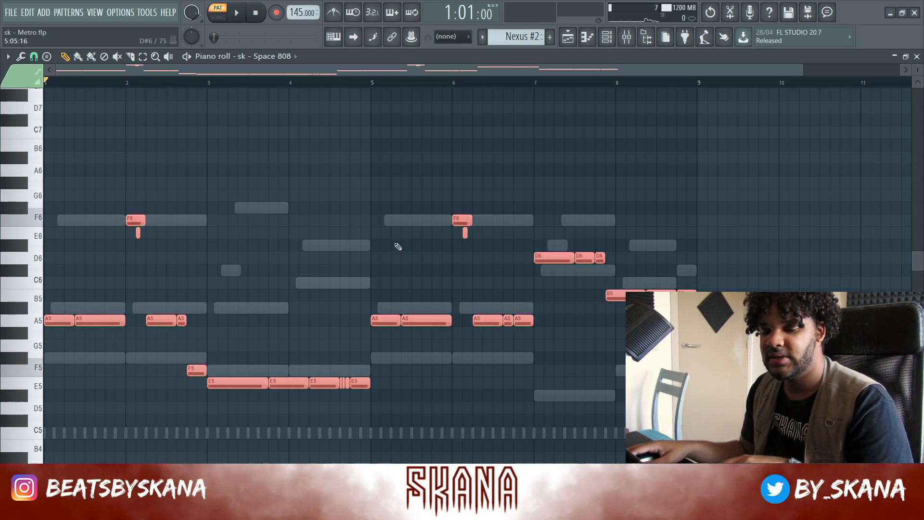
- Transpose the Nexus melody down one semitone as well and return to the Space 808 notes
{"action": "key", "text": "F5"}
{"action": "double_click", "coordinate": [221, 131]}
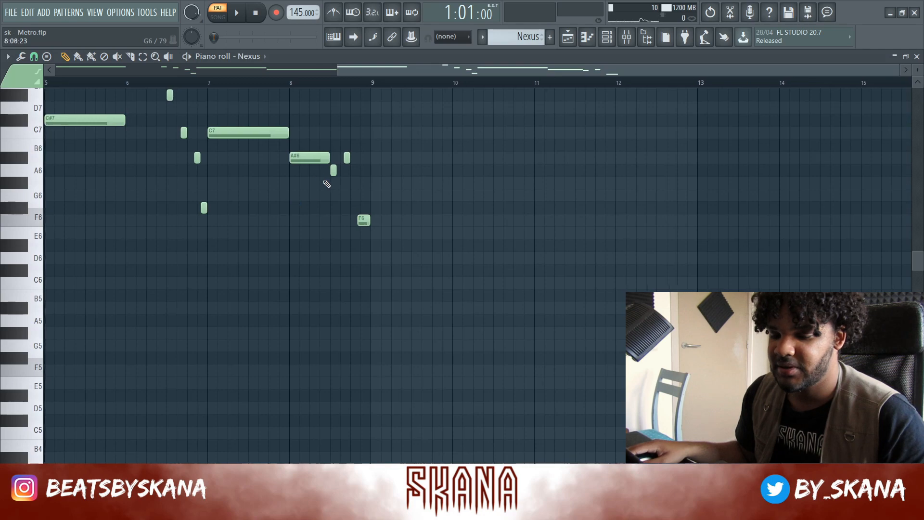
{"action": "scroll", "coordinate": [331, 186], "scroll_direction": "up", "scroll_amount": 2}
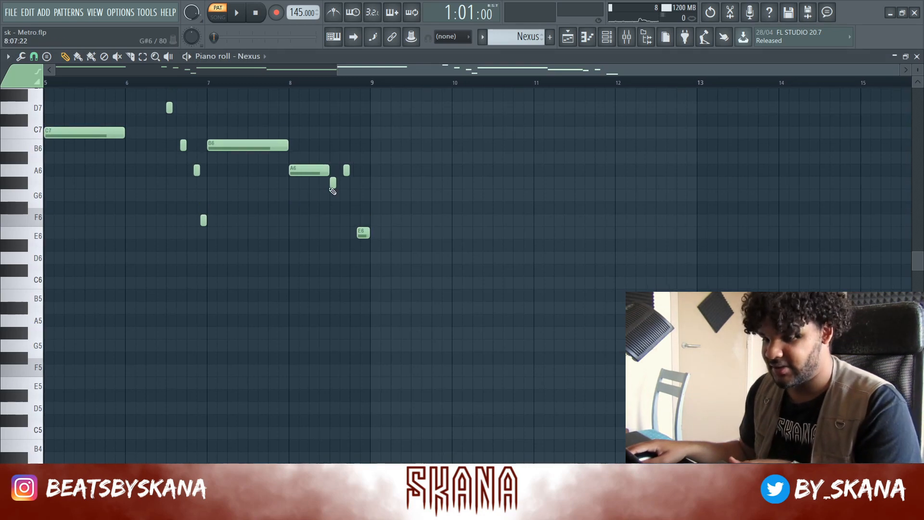
{"action": "left_click", "coordinate": [916, 60]}
{"action": "double_click", "coordinate": [200, 308]}
- Play back the transposed 808 line with the pattern and close the piano roll
{"action": "key", "text": "space"}
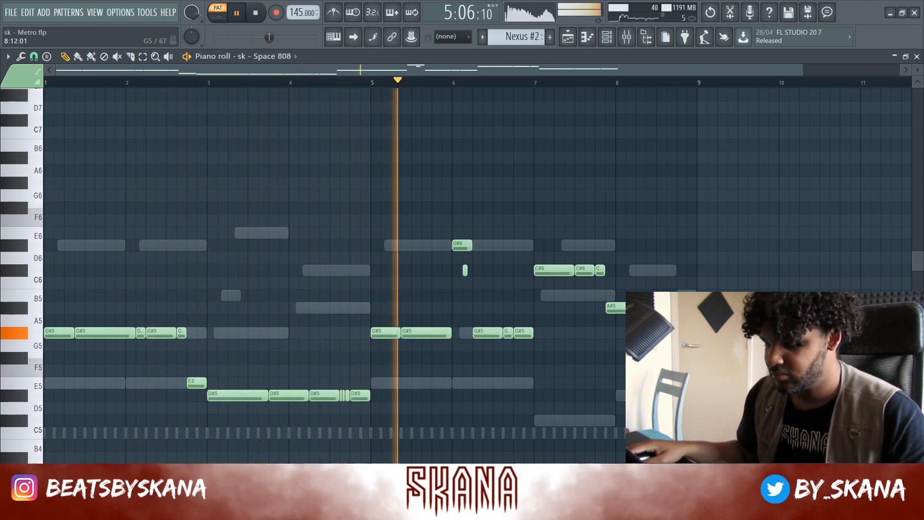
{"action": "key", "text": "space"}
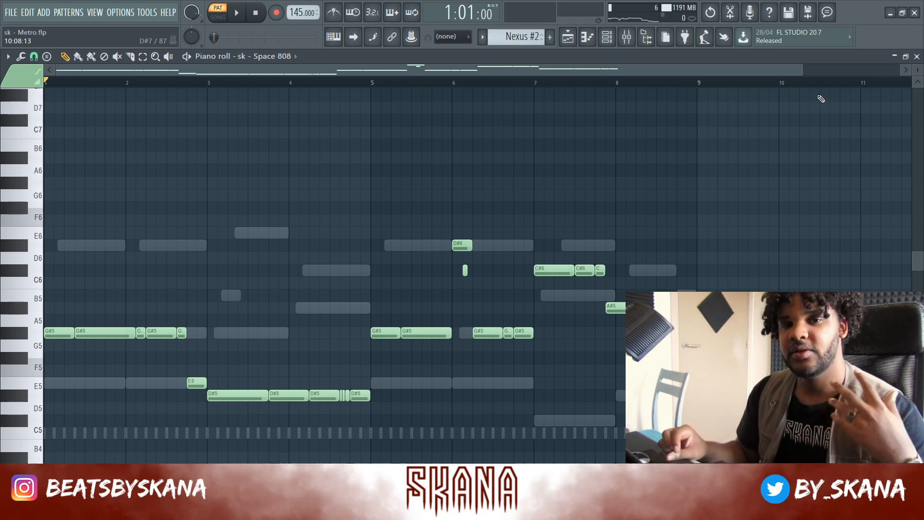
{"action": "left_click", "coordinate": [918, 57]}
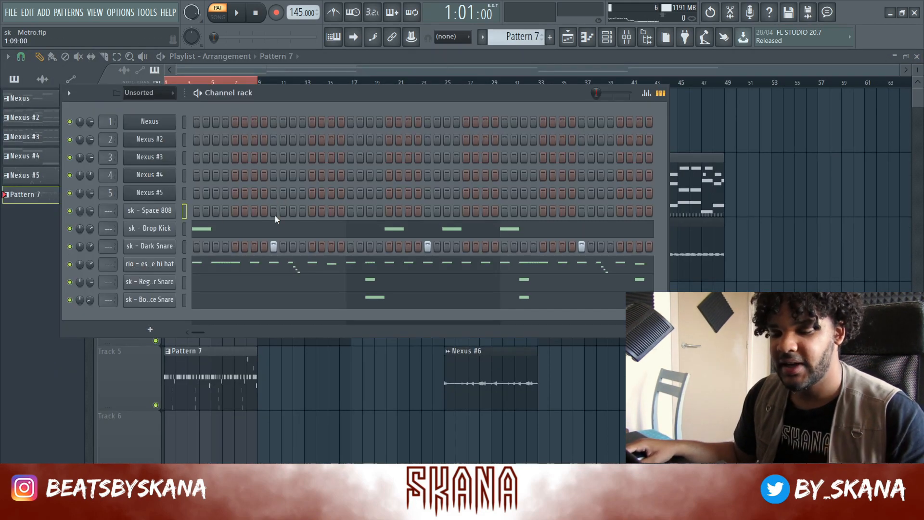
- Paste the 808 notes back into the Space 808 channel and play the pattern
{"action": "key", "text": "ctrl+v"}
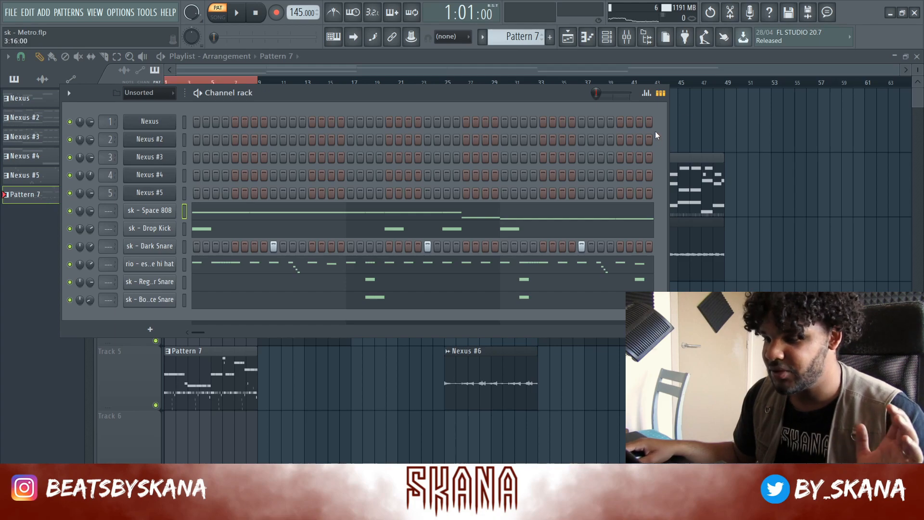
{"action": "key", "text": "F6"}
{"action": "left_click", "coordinate": [607, 37]}
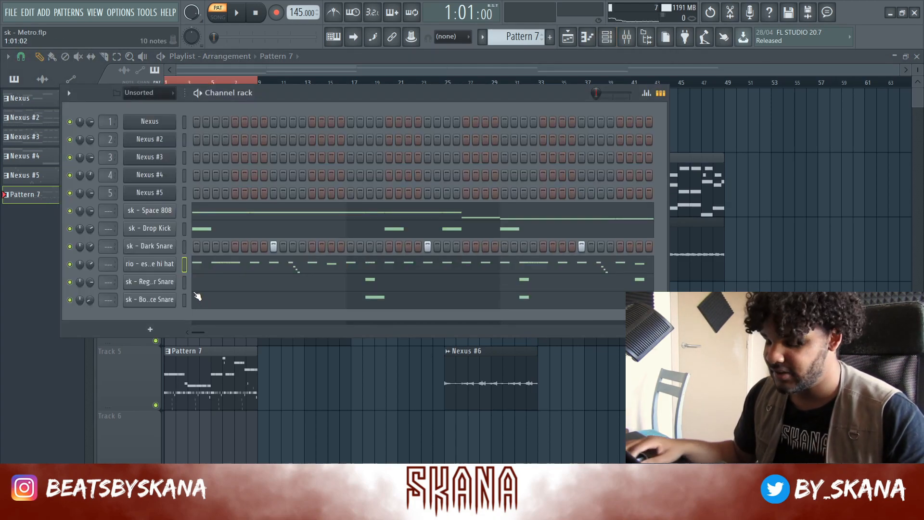
{"action": "key", "text": "space"}
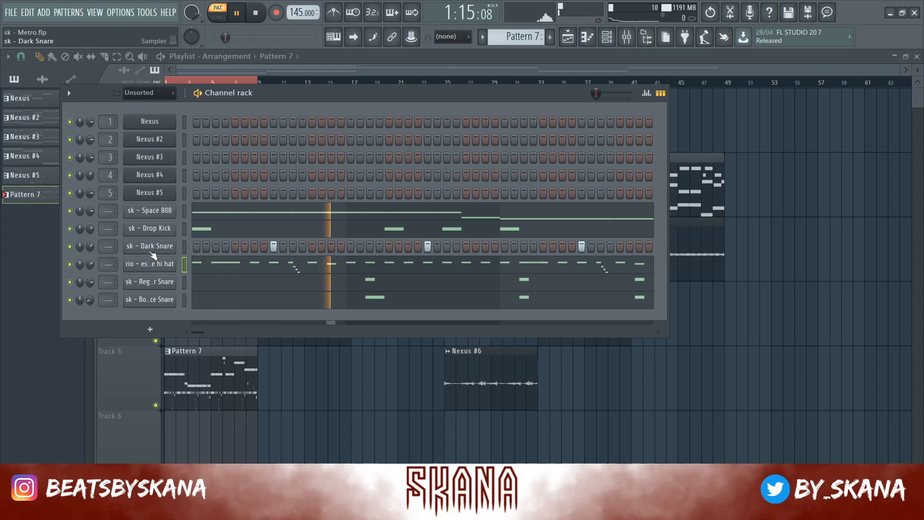
- Rework the Drop Kick notes in bar 6 so that hits fall on beats three and four, checking them against playback from that bar
{"action": "left_click", "coordinate": [260, 233]}
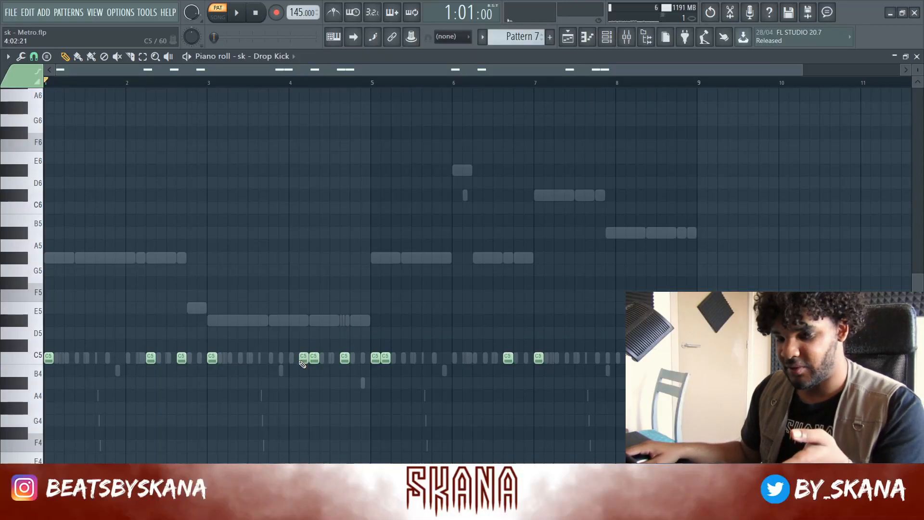
{"action": "left_click", "coordinate": [140, 357]}
{"action": "right_click", "coordinate": [142, 359]}
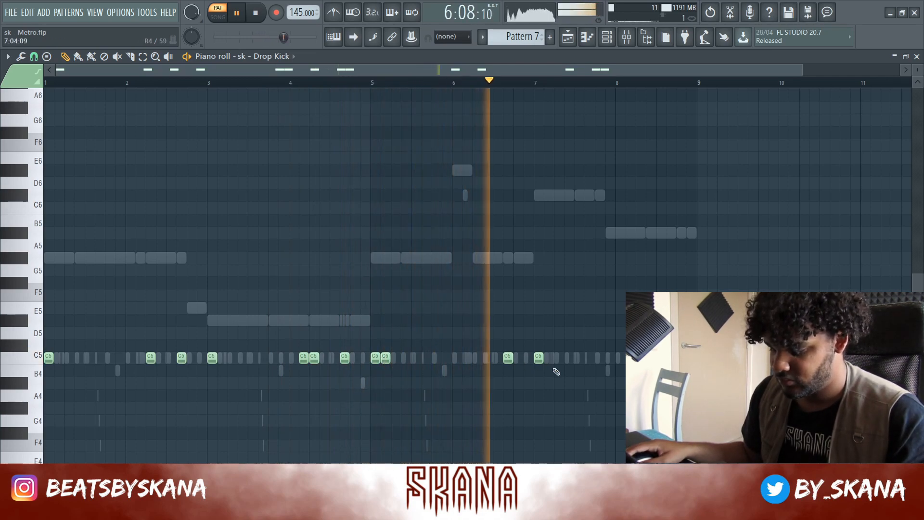
{"action": "left_click", "coordinate": [470, 81]}
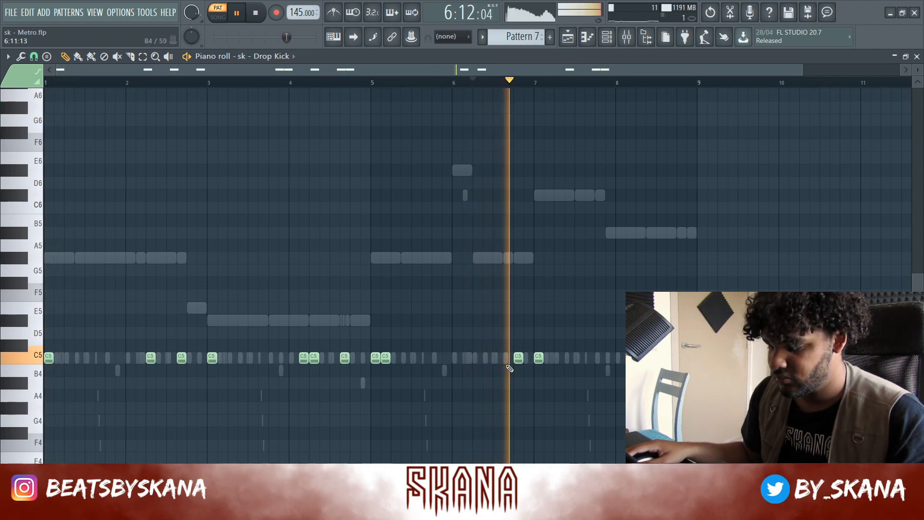
{"action": "key", "text": "space"}
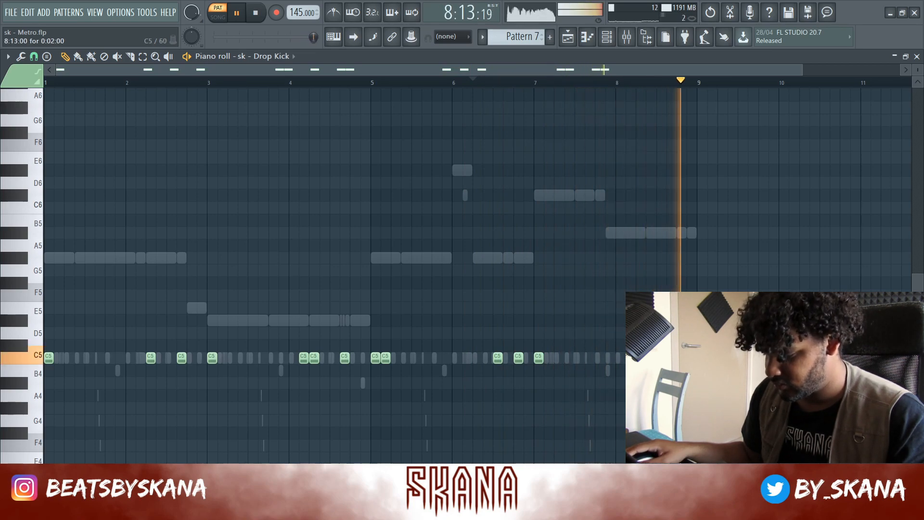
- Shift the last Drop Kick hit of bar 4 onto beat four, deselect the kicks and play back the pattern
{"action": "key", "text": "space"}
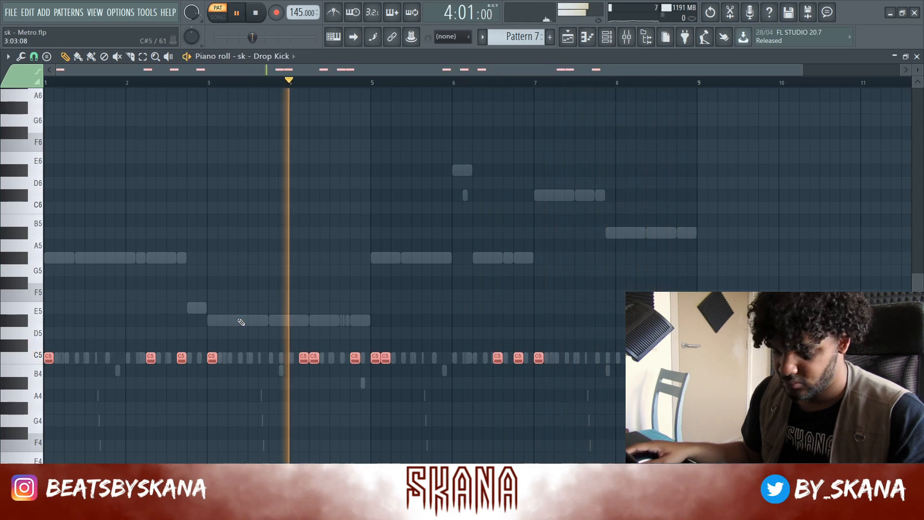
{"action": "key", "text": "ctrl+d"}
{"action": "key", "text": "space"}
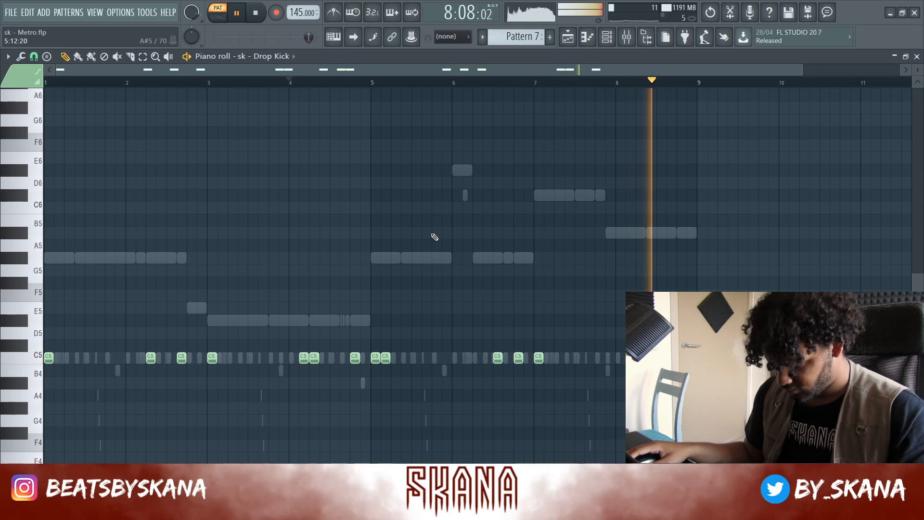
{"action": "key", "text": "space"}
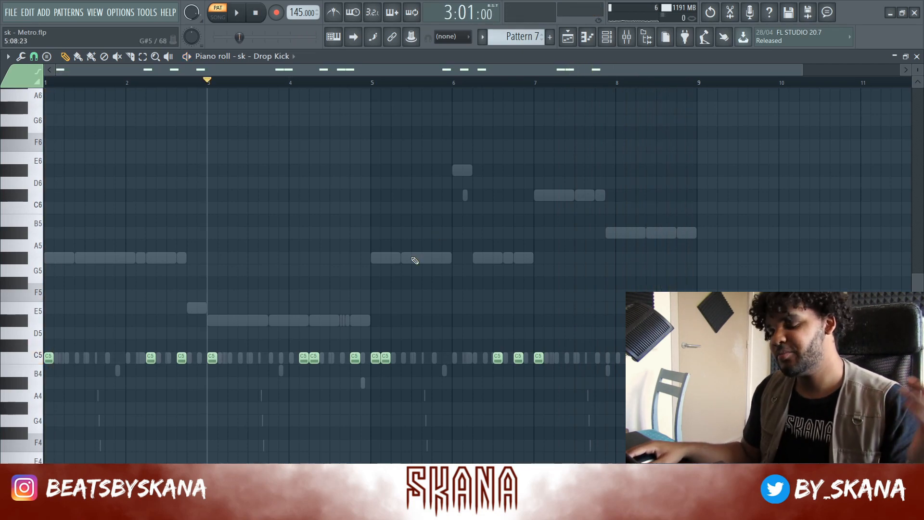
{"action": "scroll", "coordinate": [573, 385], "scroll_direction": "up", "scroll_amount": 2}
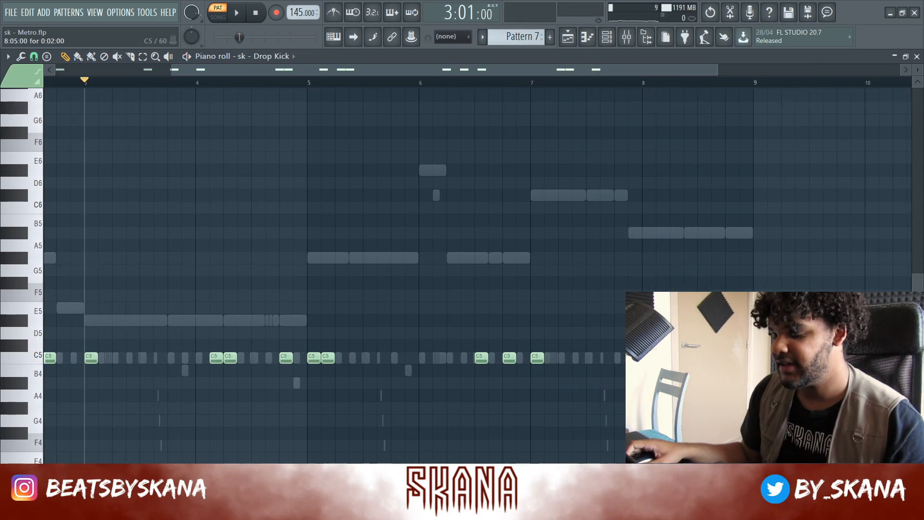
{"action": "scroll", "coordinate": [683, 358], "scroll_direction": "up", "scroll_amount": 3}
{"action": "scroll", "coordinate": [465, 389], "scroll_direction": "down", "scroll_amount": 3}
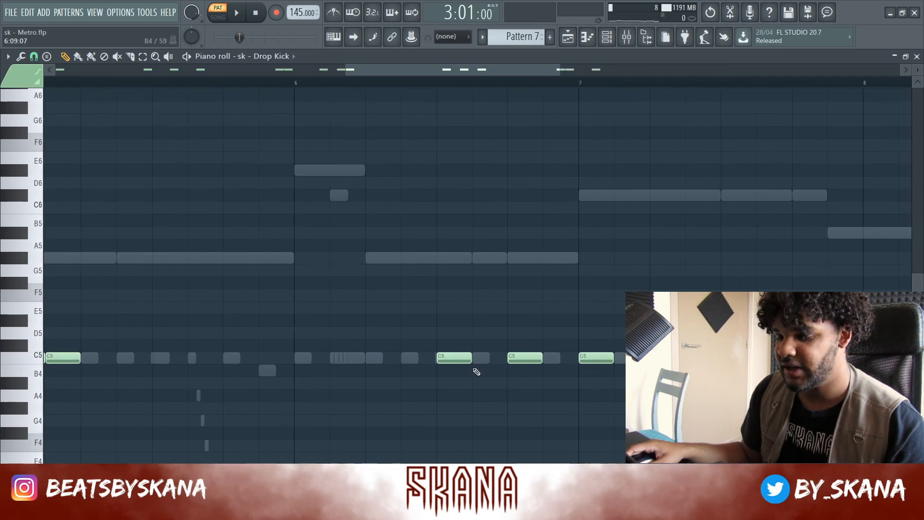
{"action": "scroll", "coordinate": [484, 281], "scroll_direction": "down", "scroll_amount": 5}
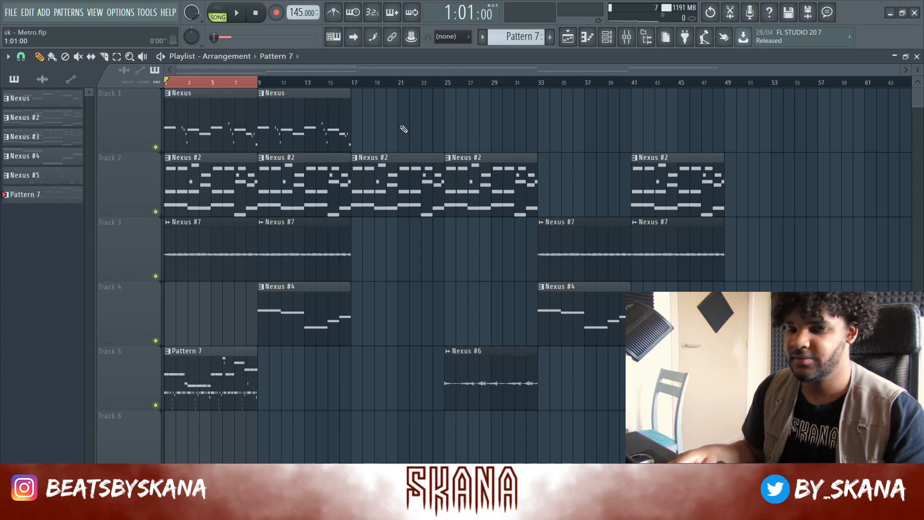
- Play the arrangement and merge the stereo separation of the Space 808 mixer track
{"action": "key", "text": "space"}
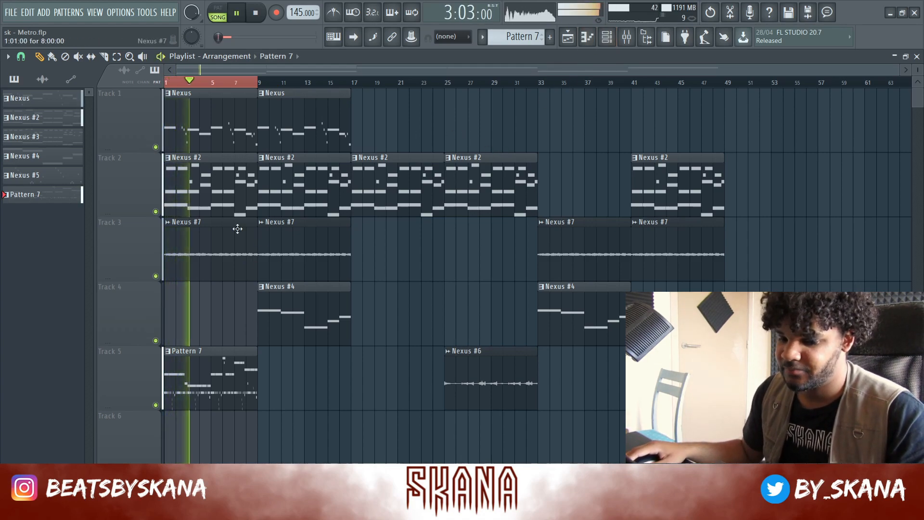
{"action": "left_click", "coordinate": [607, 38]}
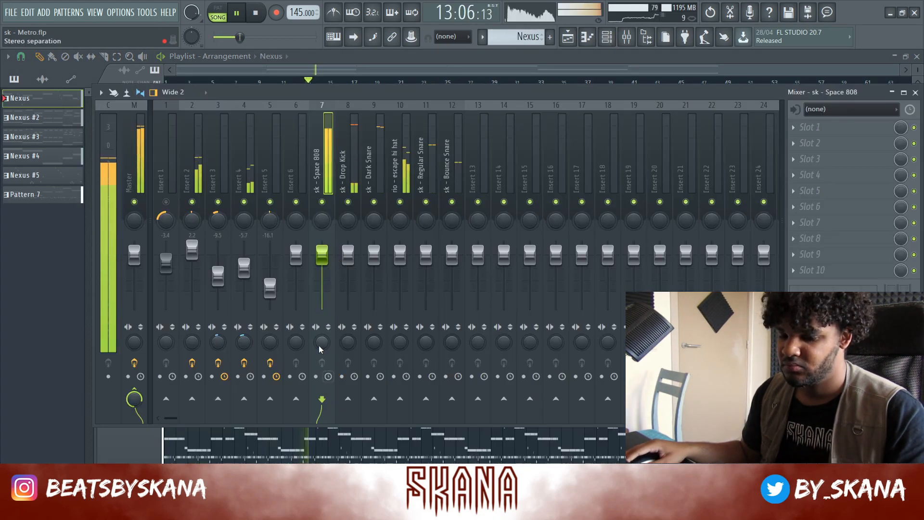
{"action": "left_click_drag", "start_coordinate": [321, 345], "coordinate": [333, 295]}
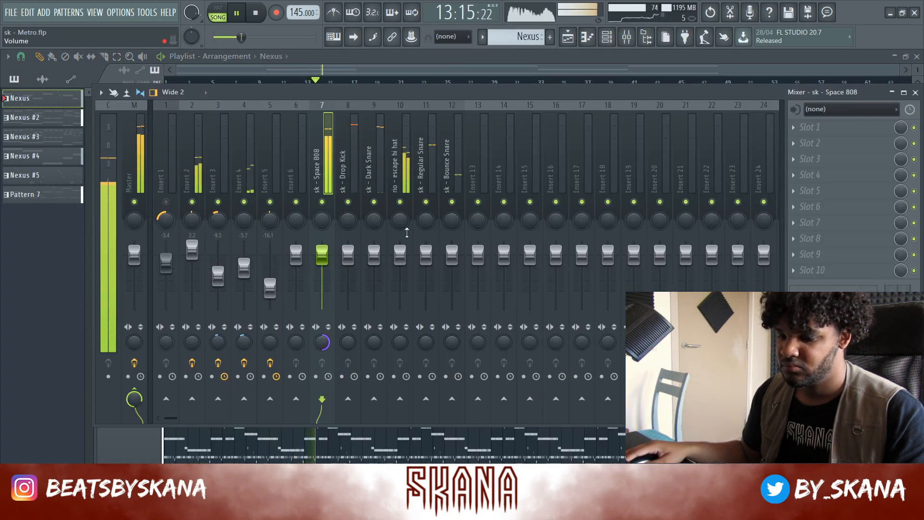
- Lower the hi-hat to -2.7, Drop Kick to -2.1 and Space 808 to -1.7, and set stereo merging to 30% on the kick and less on the 808
{"action": "left_click_drag", "start_coordinate": [400, 255], "coordinate": [400, 265]}
{"action": "left_click_drag", "start_coordinate": [348, 255], "coordinate": [321, 259]}
{"action": "left_click_drag", "start_coordinate": [348, 342], "coordinate": [347, 327]}
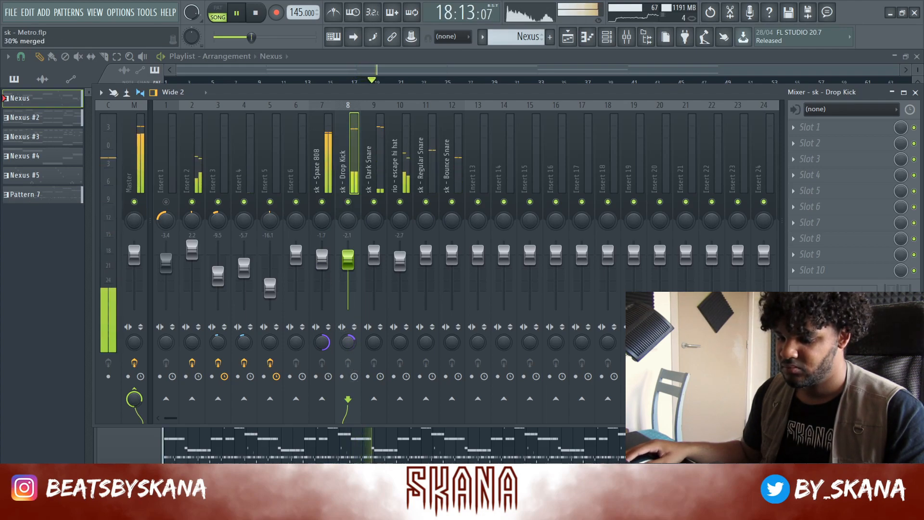
{"action": "left_click_drag", "start_coordinate": [322, 342], "coordinate": [321, 356]}
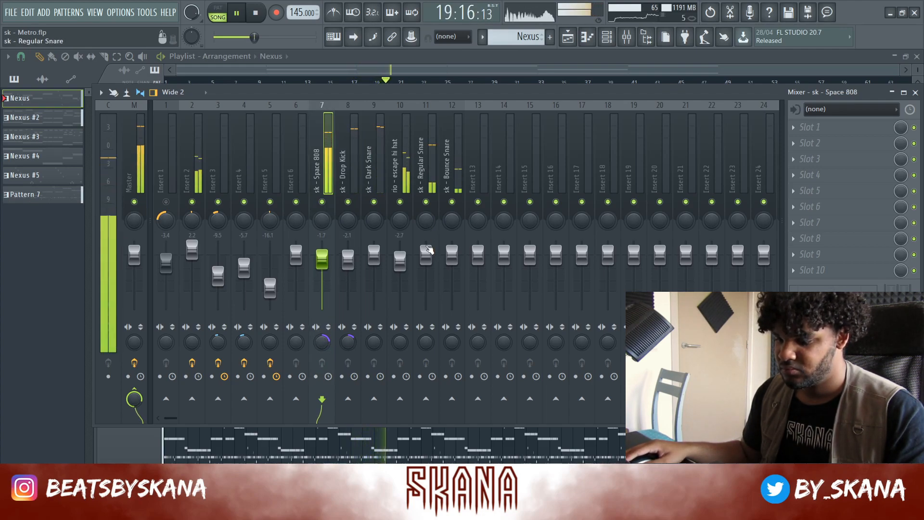
- Adjust the panning of the Regular Snare and Bounce Snare mixer tracks and lower the Regular Snare's volume slightly
{"action": "left_click_drag", "start_coordinate": [426, 220], "coordinate": [426, 214]}
{"action": "left_click_drag", "start_coordinate": [426, 255], "coordinate": [426, 263]}
{"action": "left_click_drag", "start_coordinate": [451, 221], "coordinate": [427, 228]}
{"action": "left_click_drag", "start_coordinate": [452, 221], "coordinate": [452, 223]}
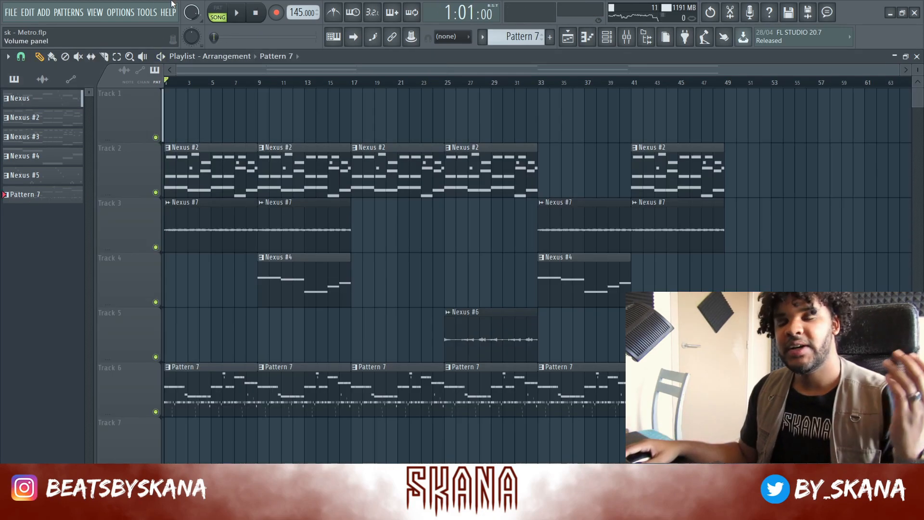
- Open the channel rack to review the channels of Pattern 7
{"action": "left_click", "coordinate": [611, 43]}
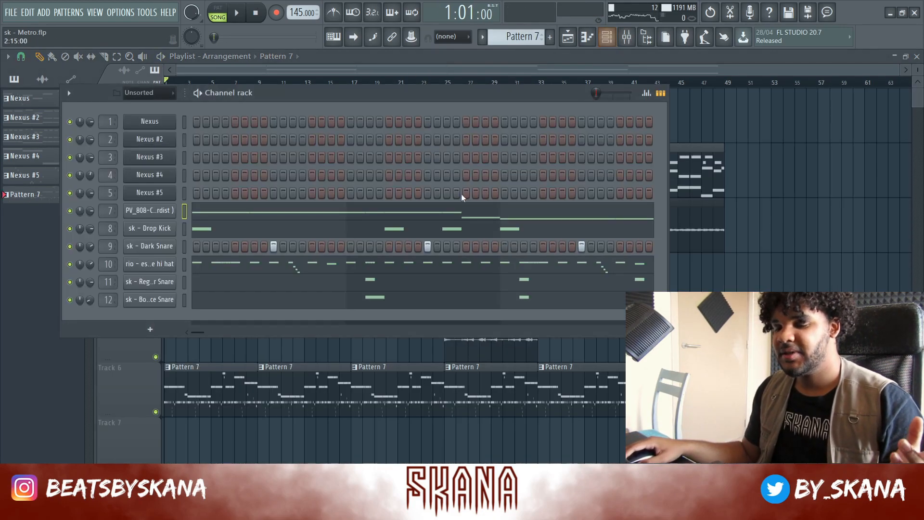